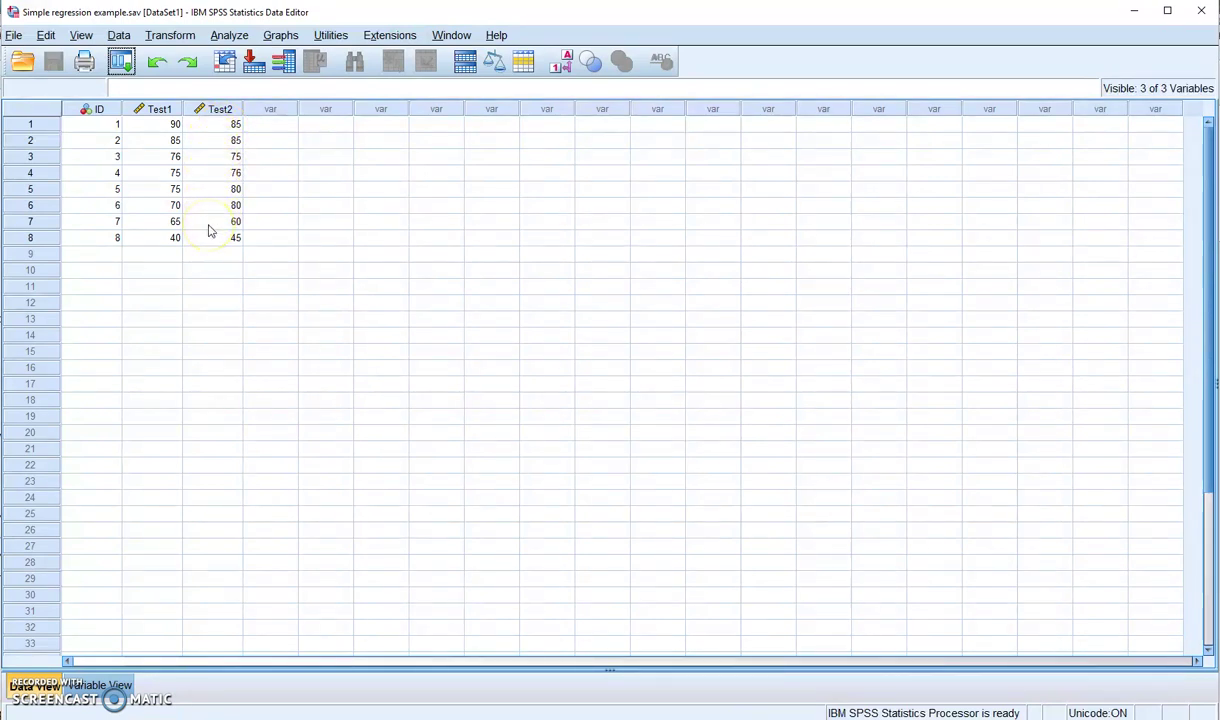
Step: Create a Simple Scatter plot with Test2 on the Y axis and Test1 on the X axis
click(152, 124)
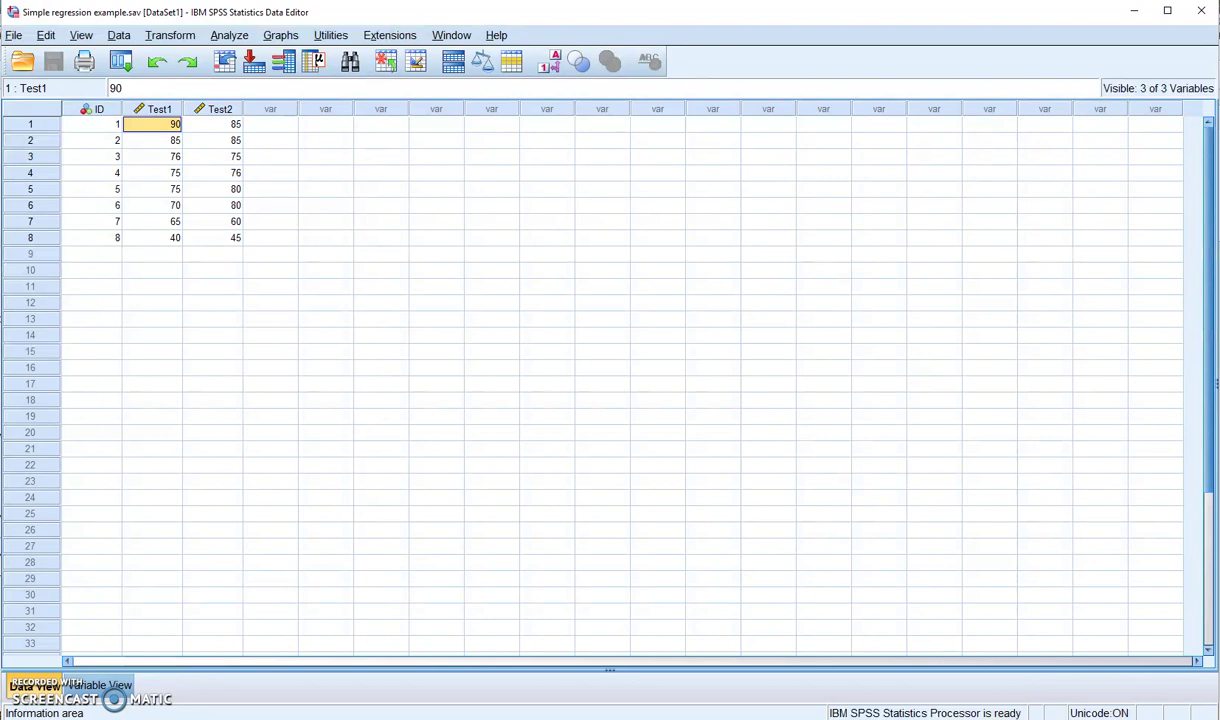
click(272, 35)
mouse_move(291, 168)
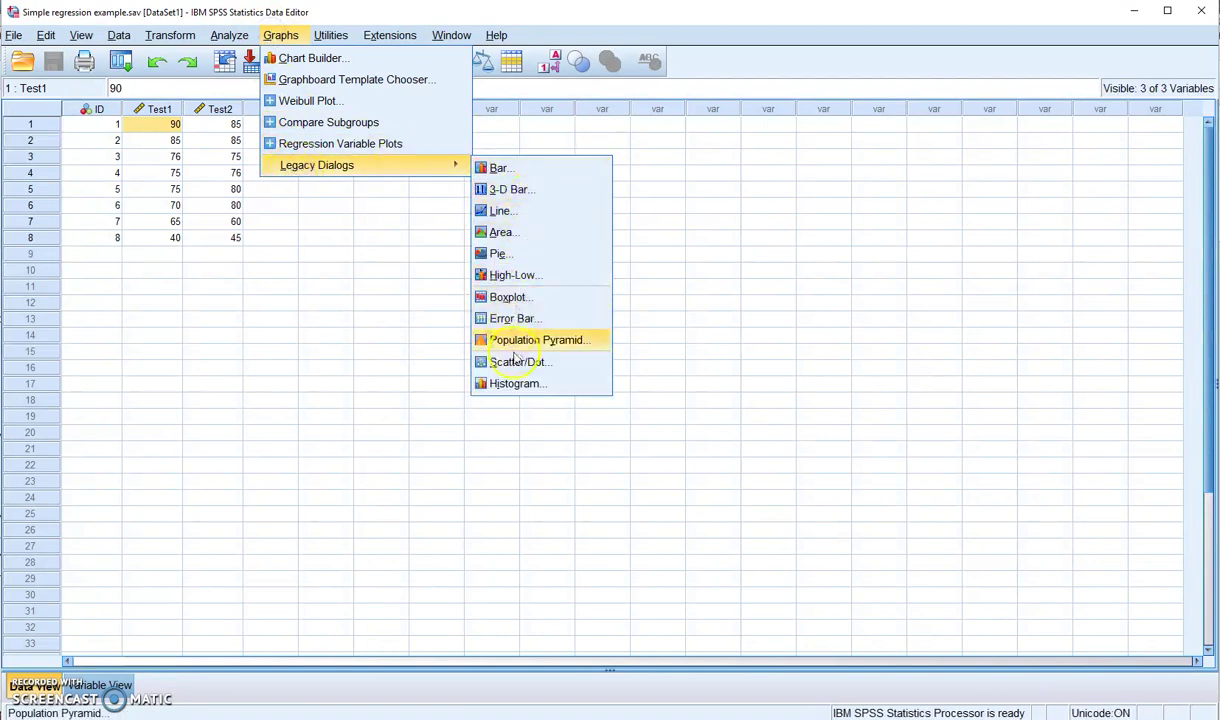
click(512, 363)
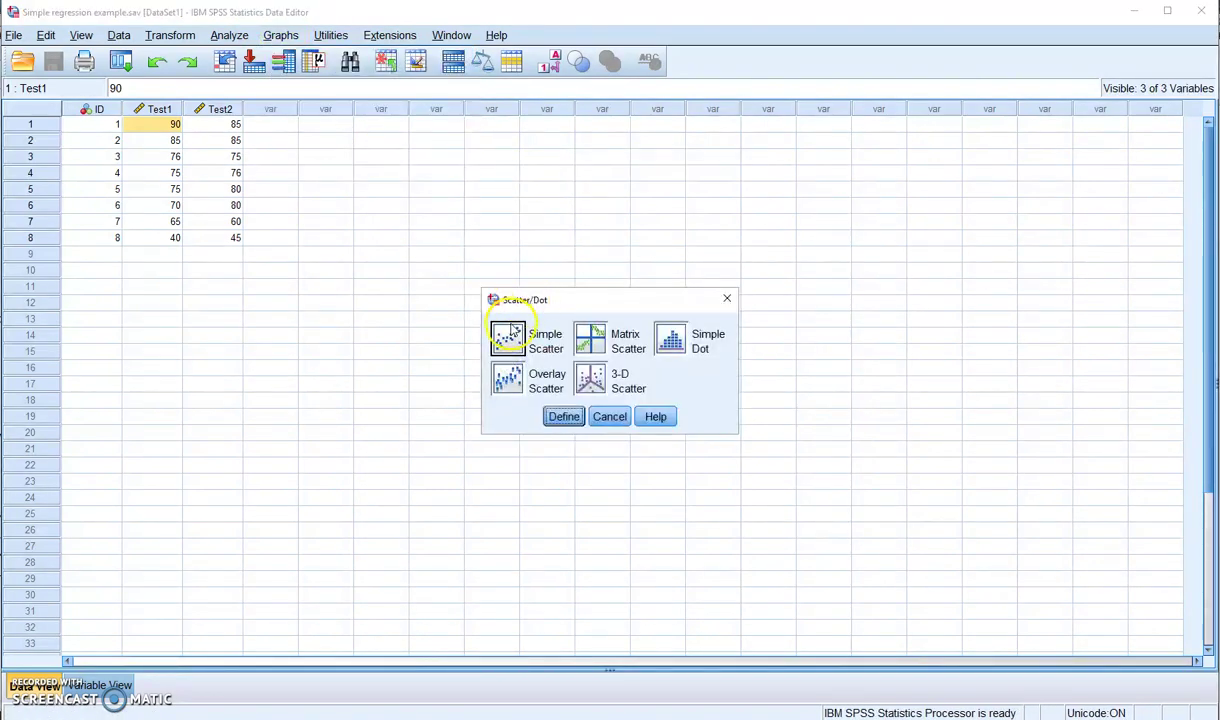
click(567, 420)
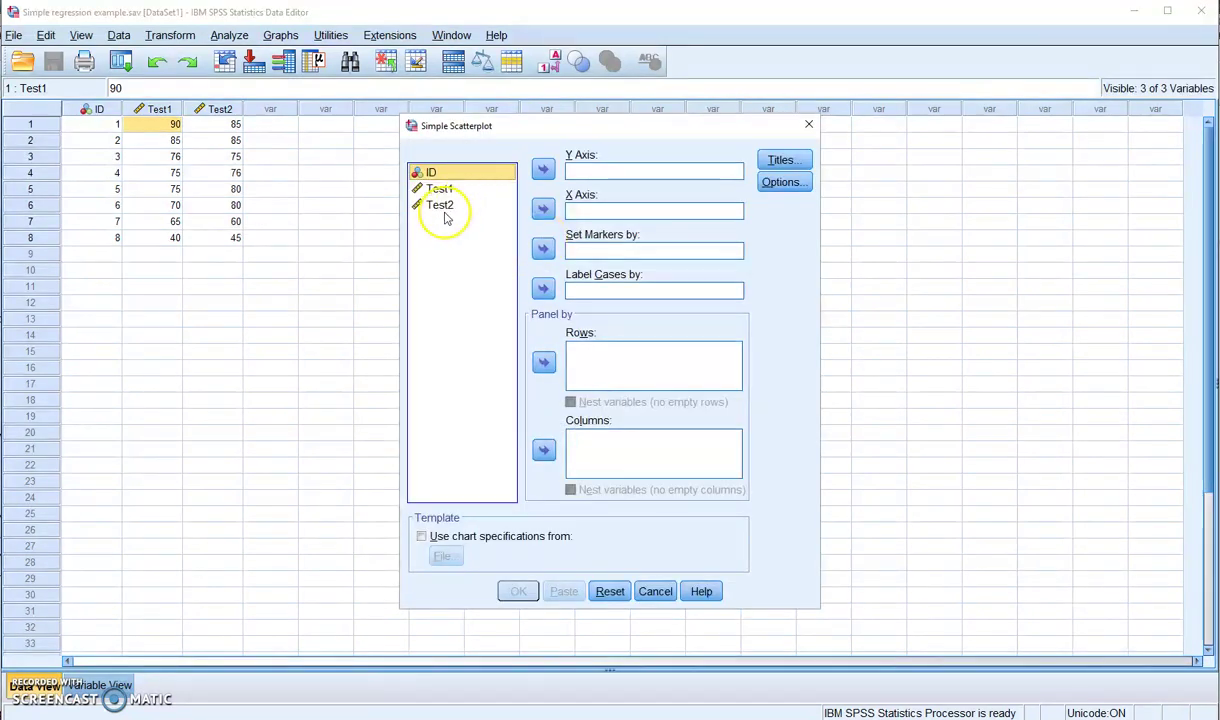
click(448, 189)
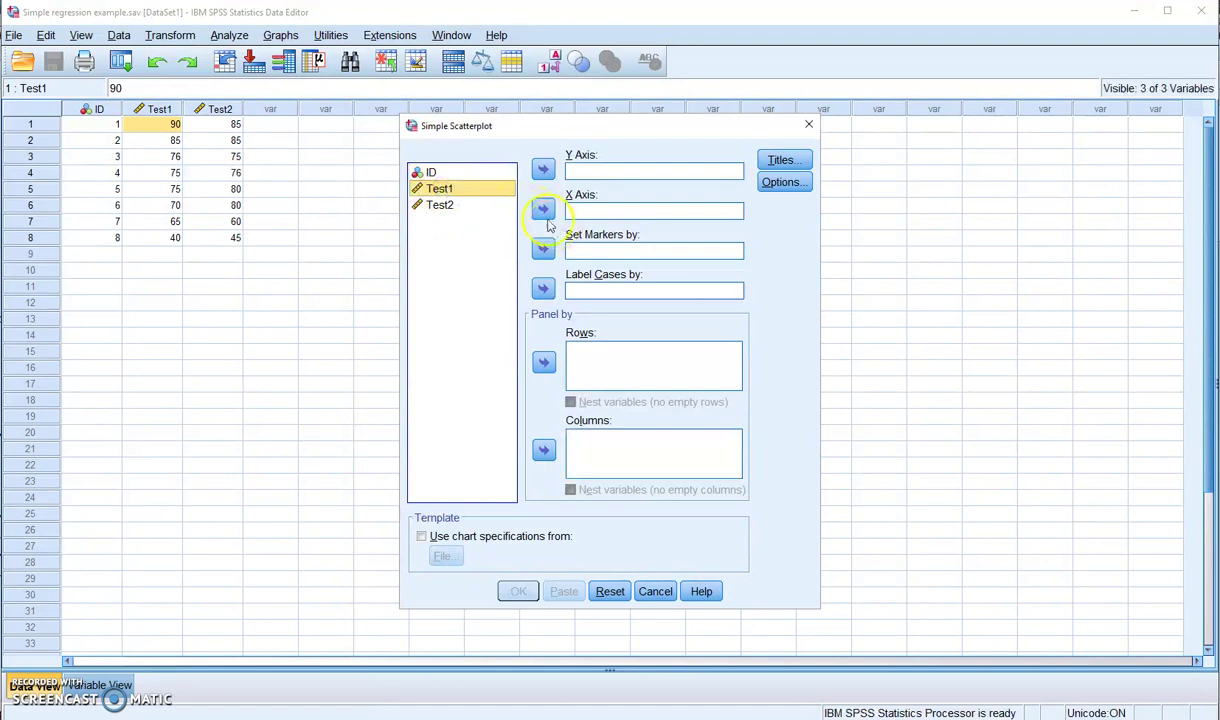
click(542, 209)
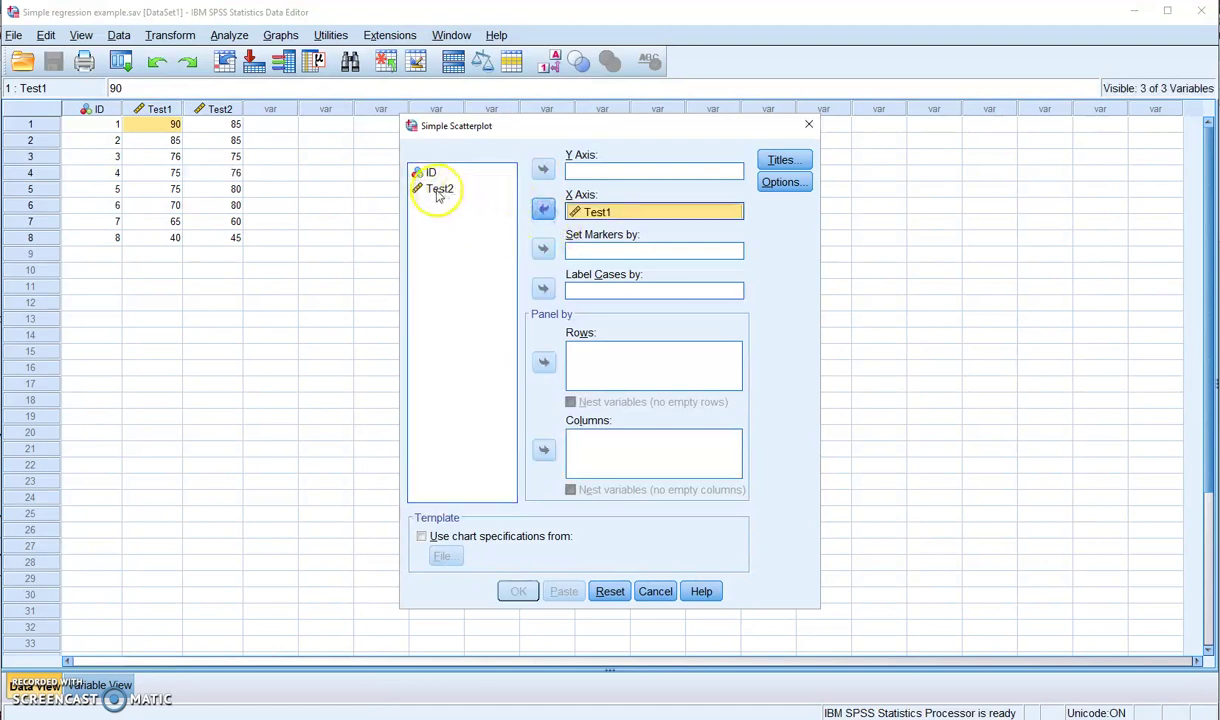
click(438, 189)
click(542, 169)
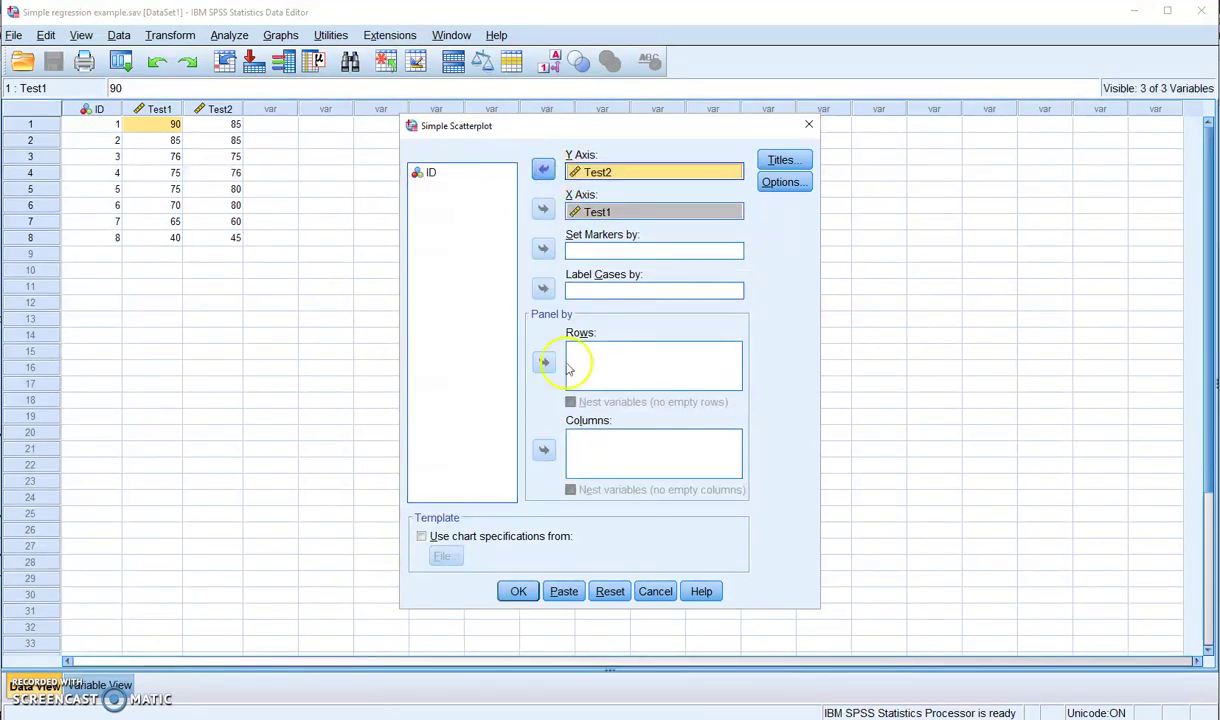
click(510, 589)
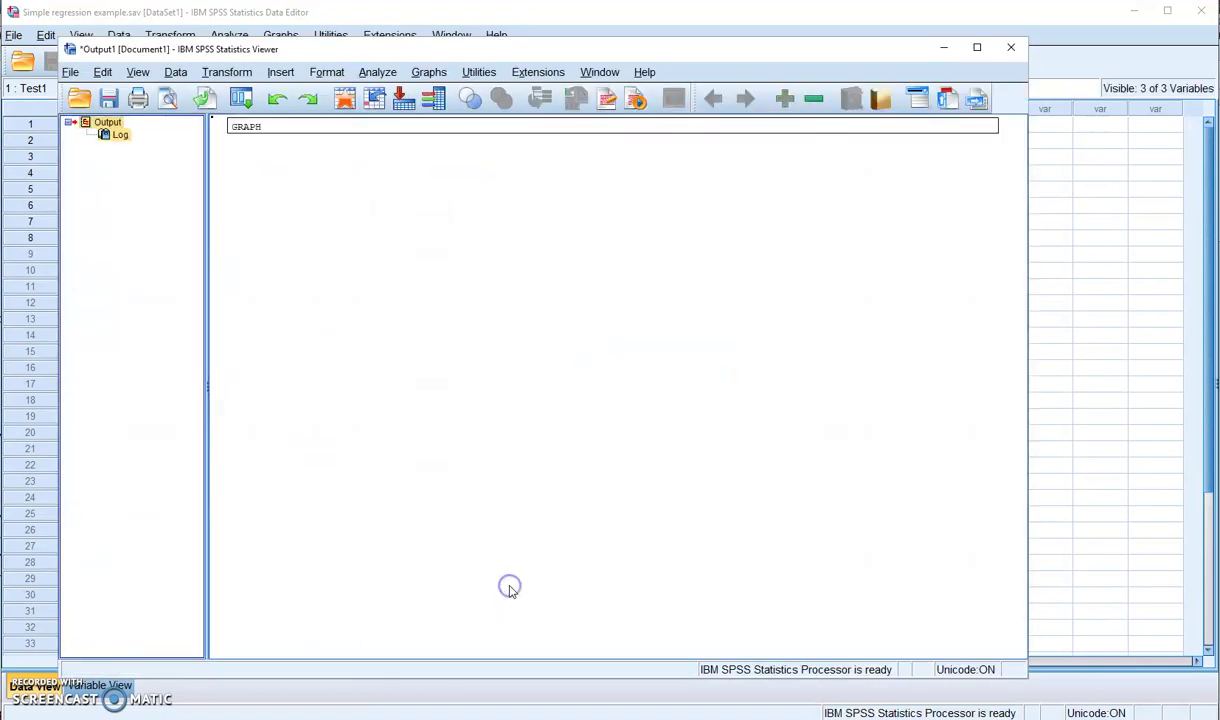
Step: Inspect the finished Test2-versus-Test1 scatterplot, then return to the data editor
click(538, 472)
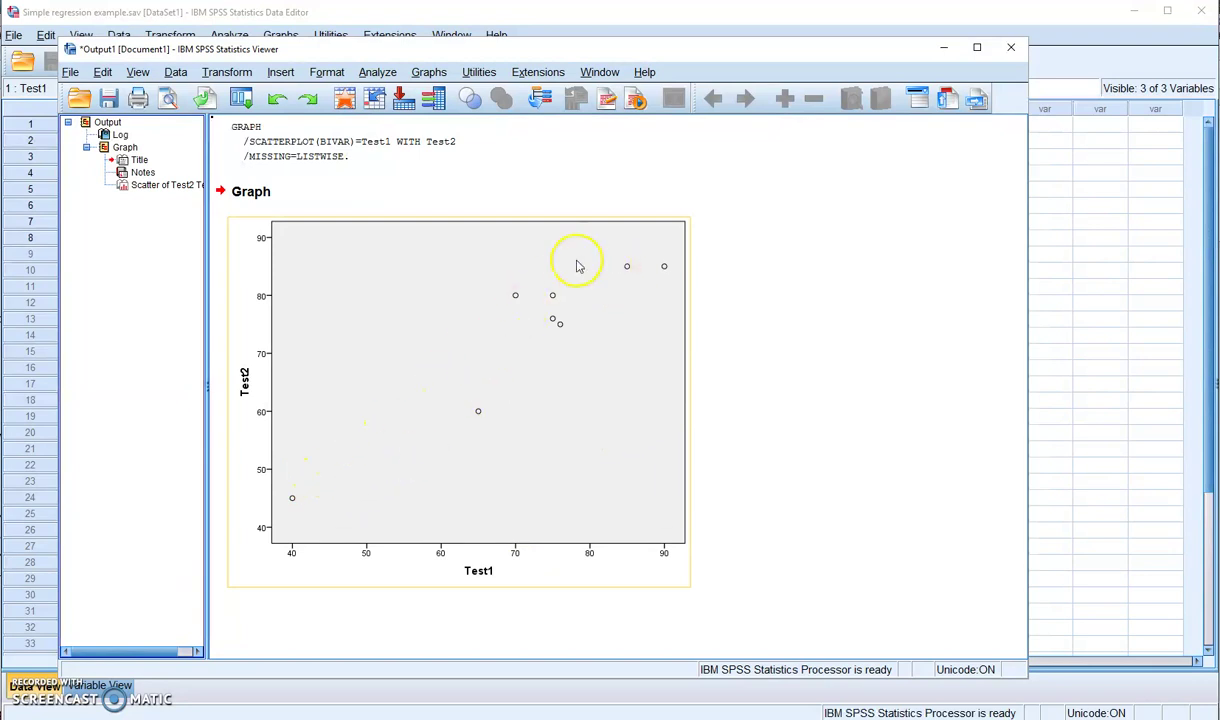
click(259, 592)
click(60, 706)
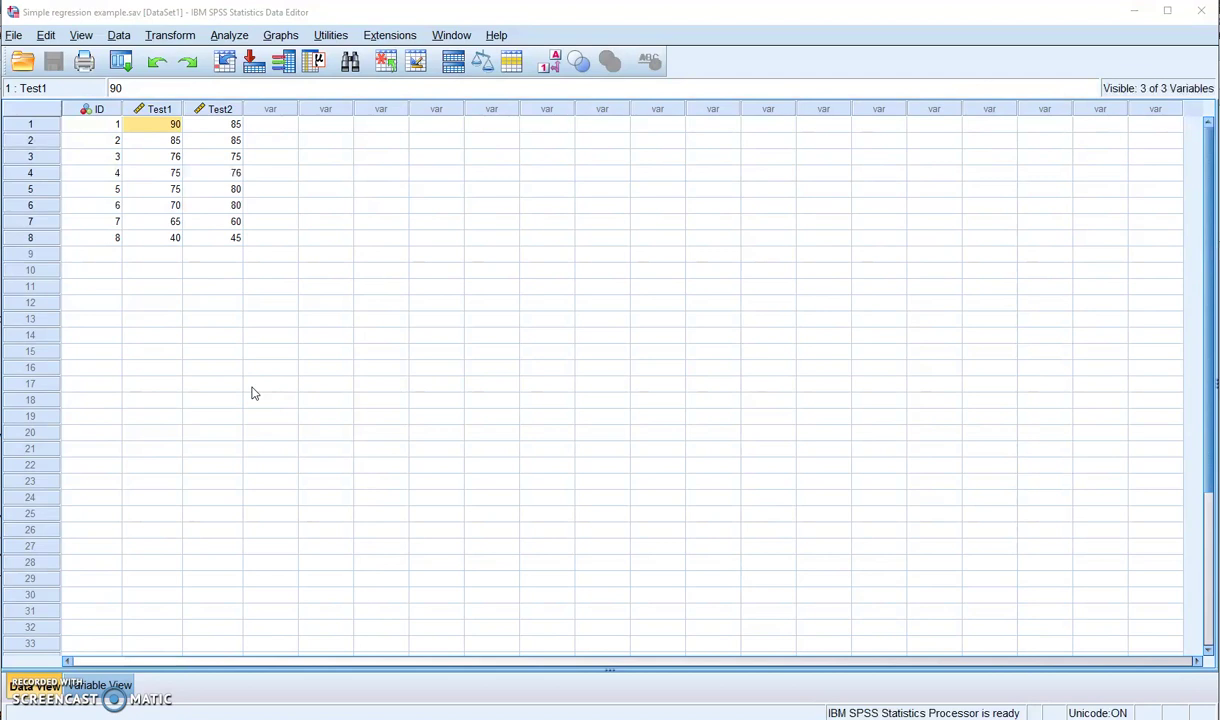
Step: Set up a linear regression with Test2 as dependent and Test1 as independent
click(231, 37)
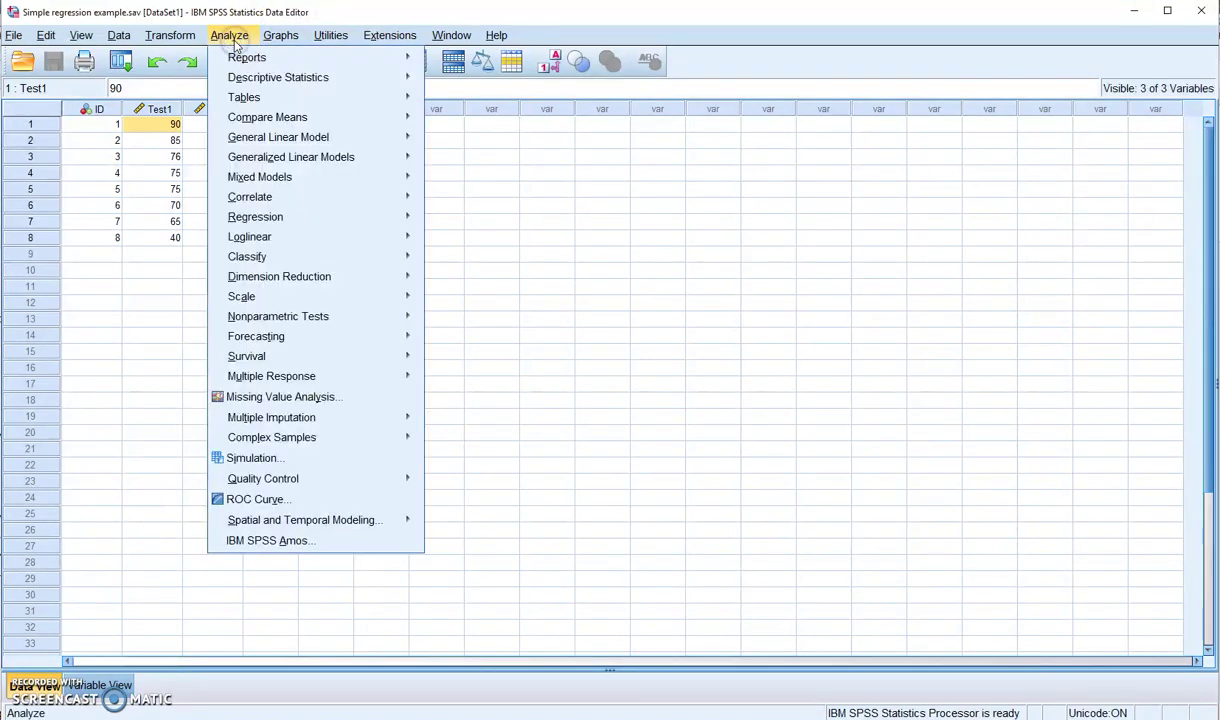
click(245, 222)
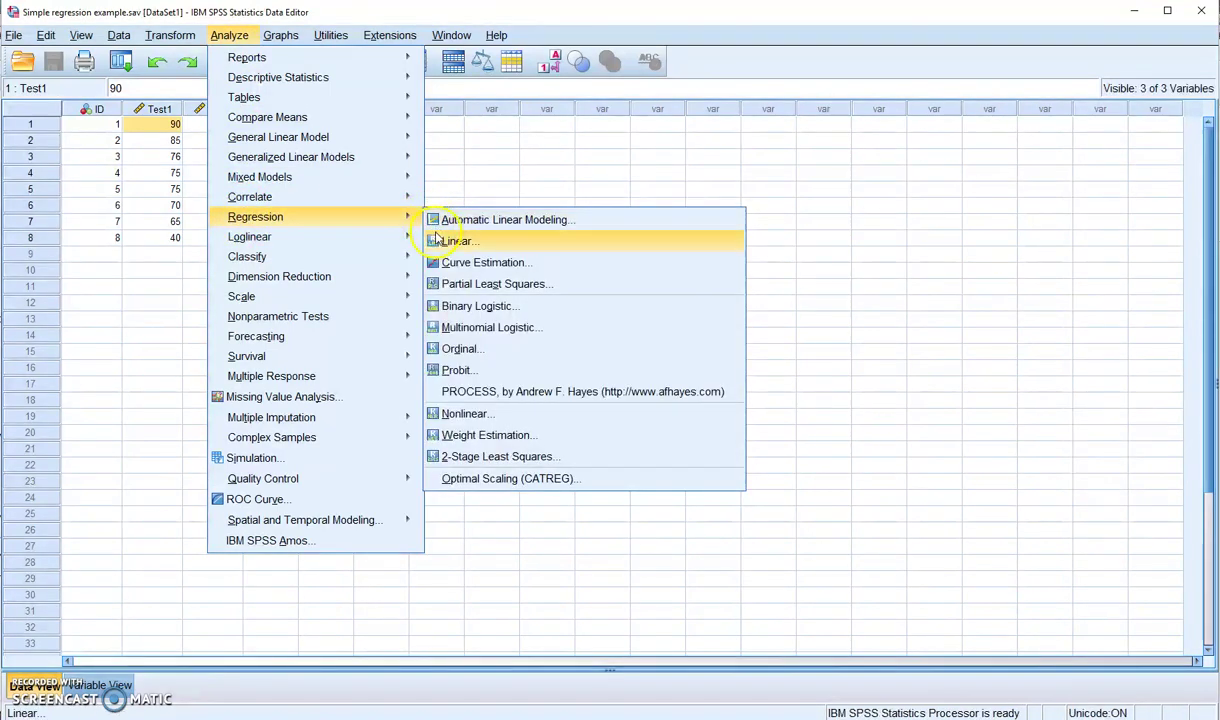
click(437, 242)
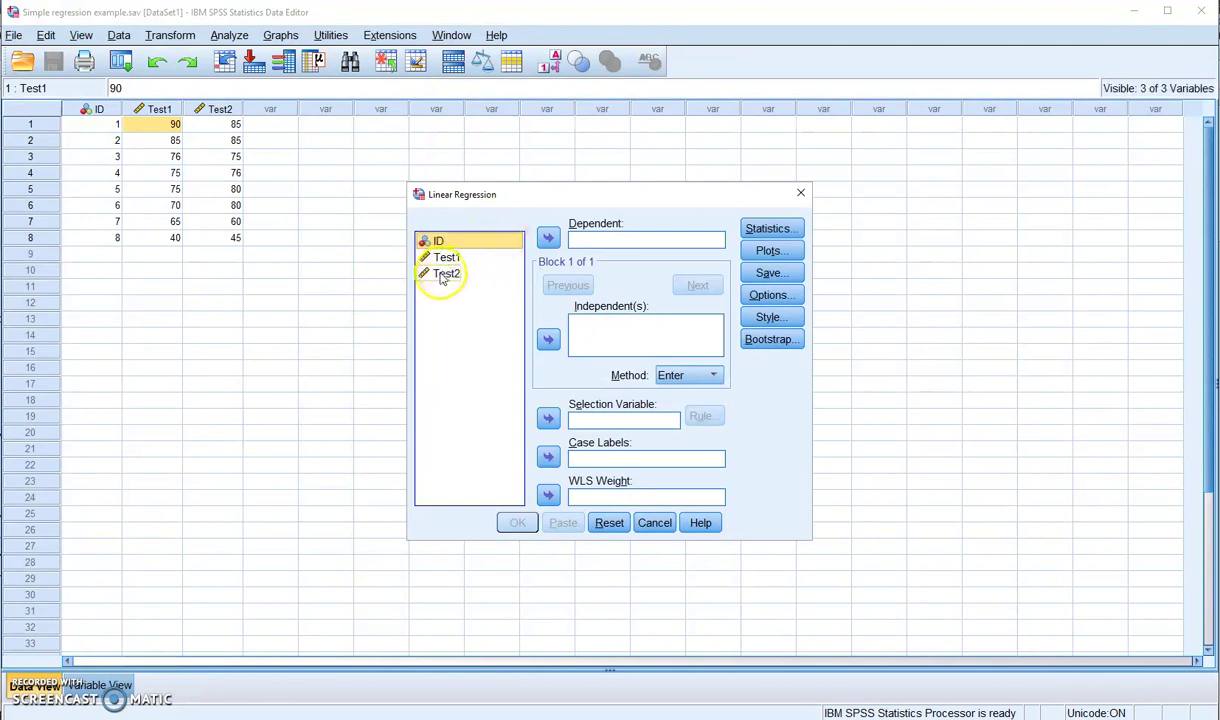
click(444, 274)
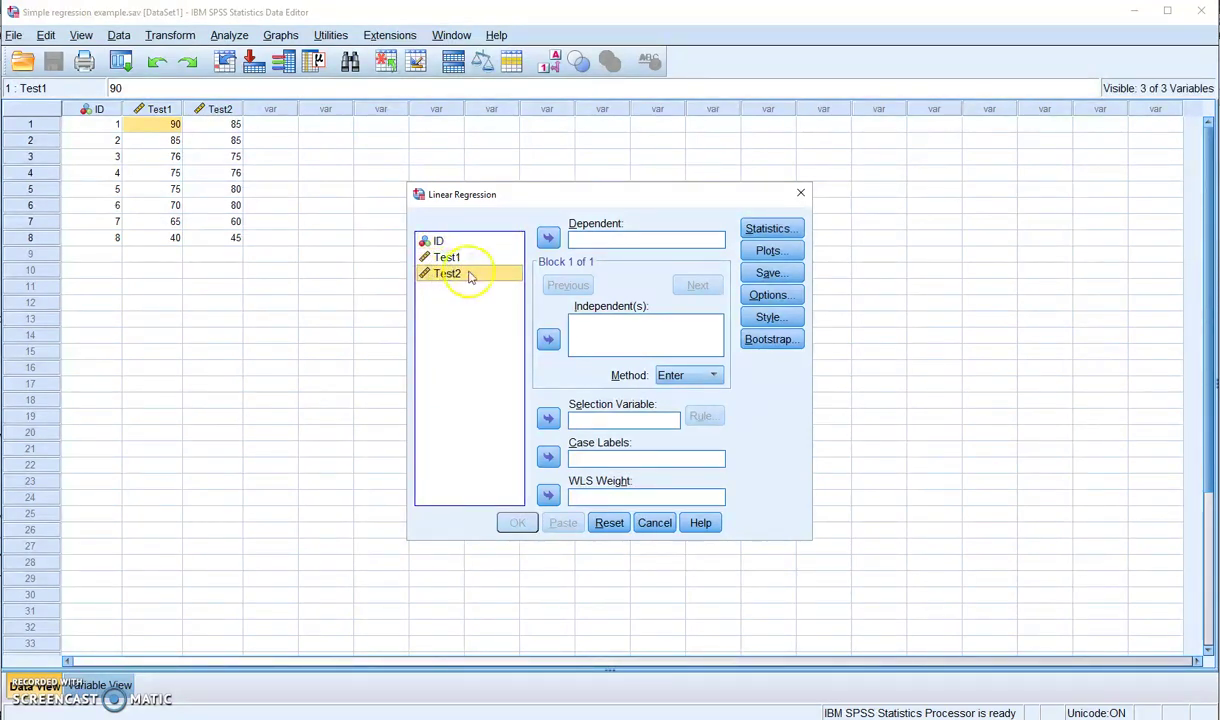
click(547, 240)
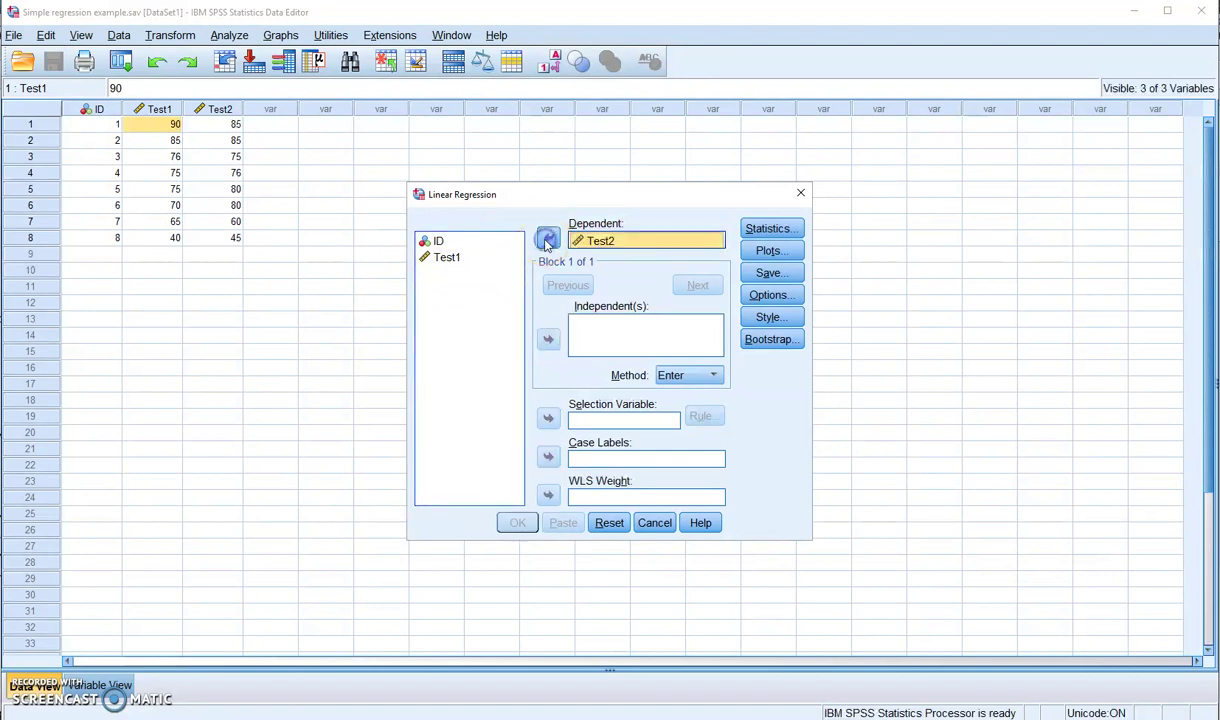
click(444, 257)
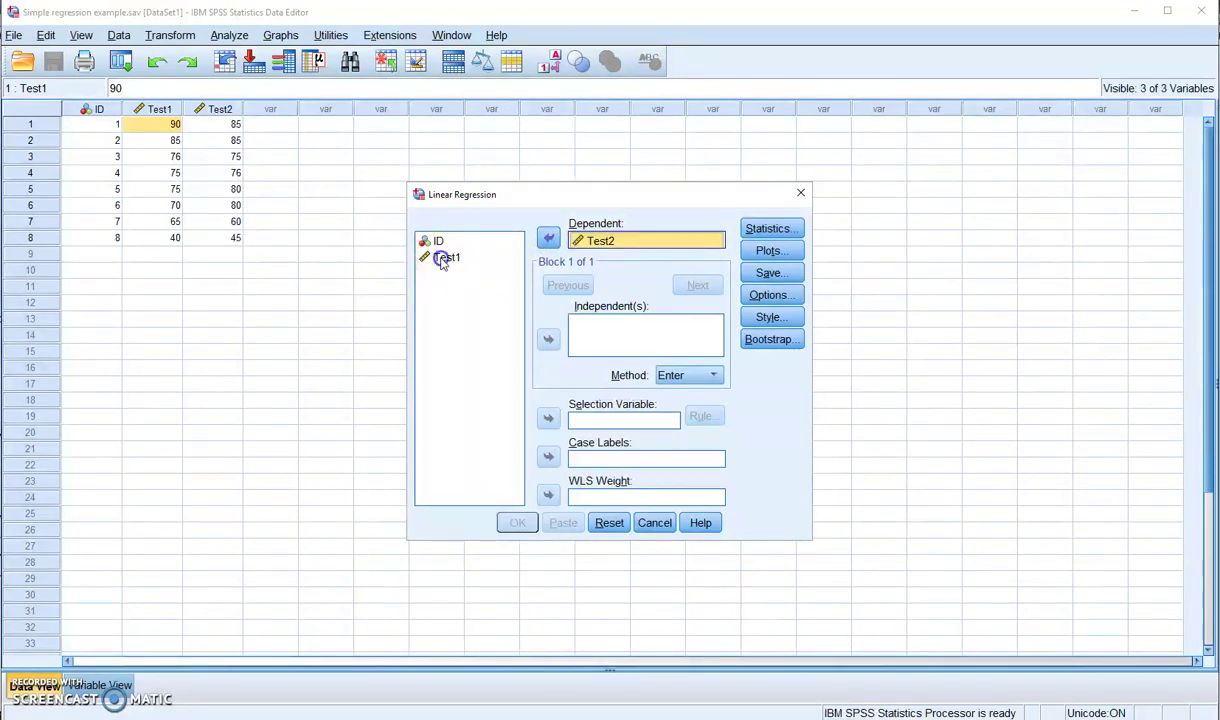
click(540, 339)
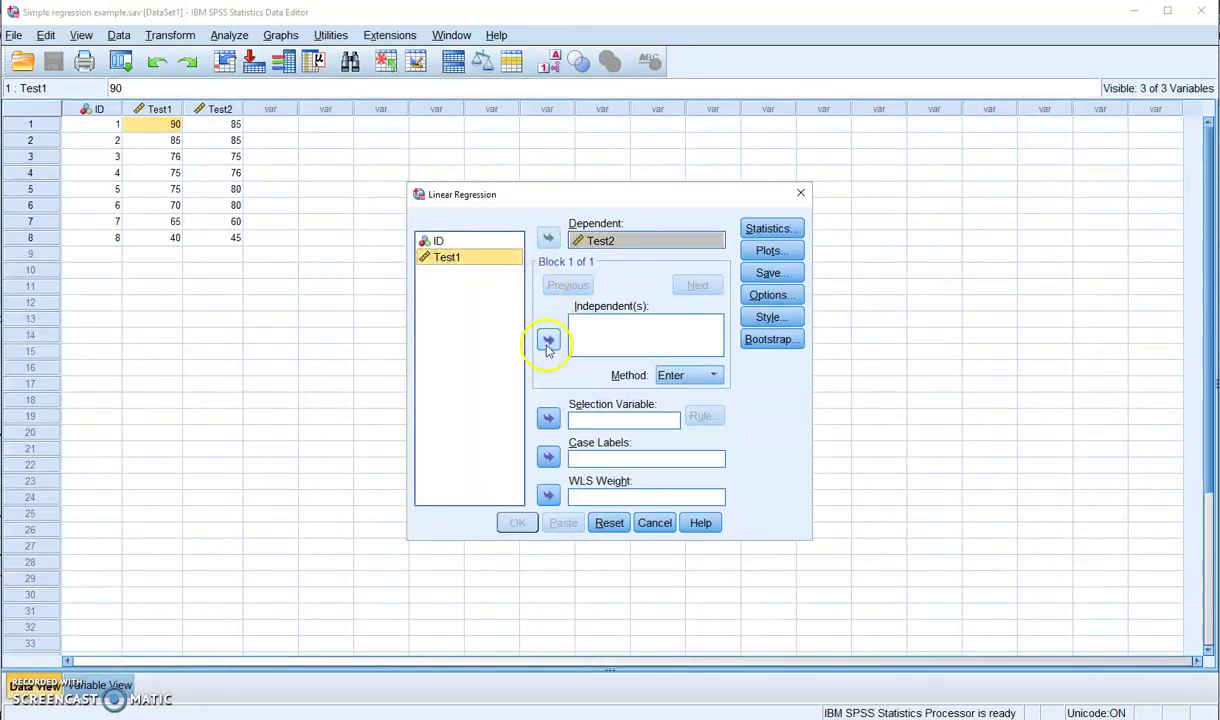
click(547, 345)
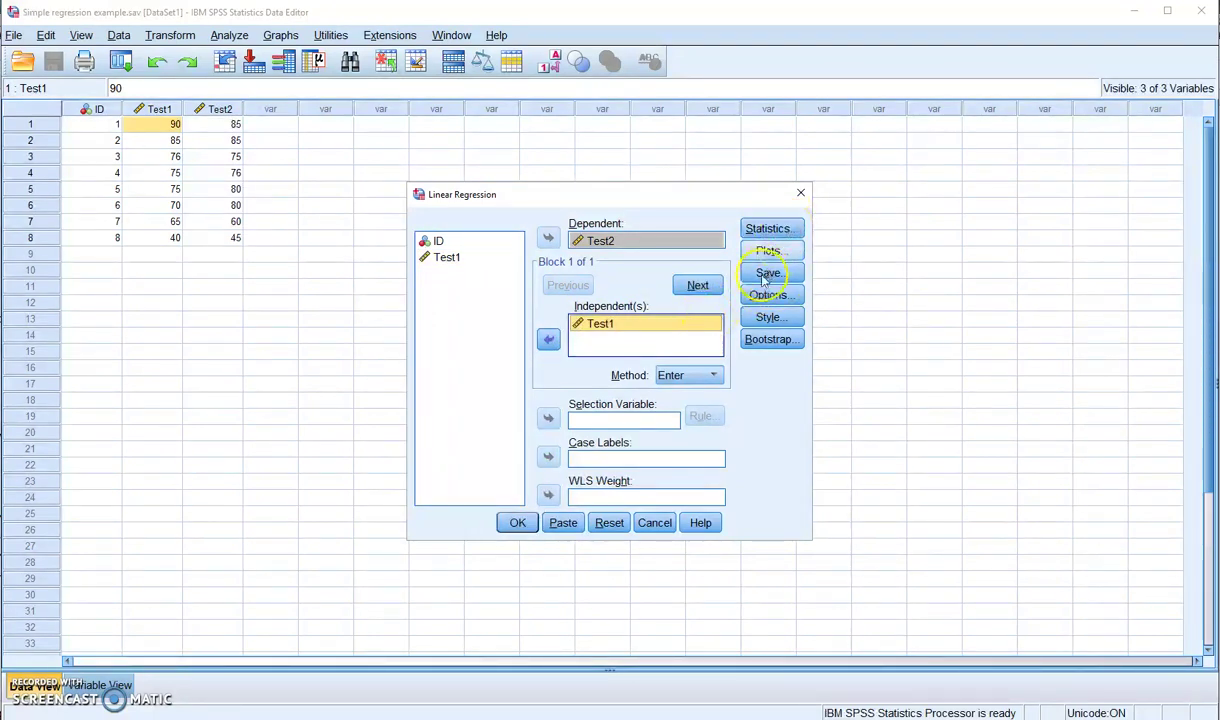
Step: Add Descriptives to the regression statistics
click(772, 233)
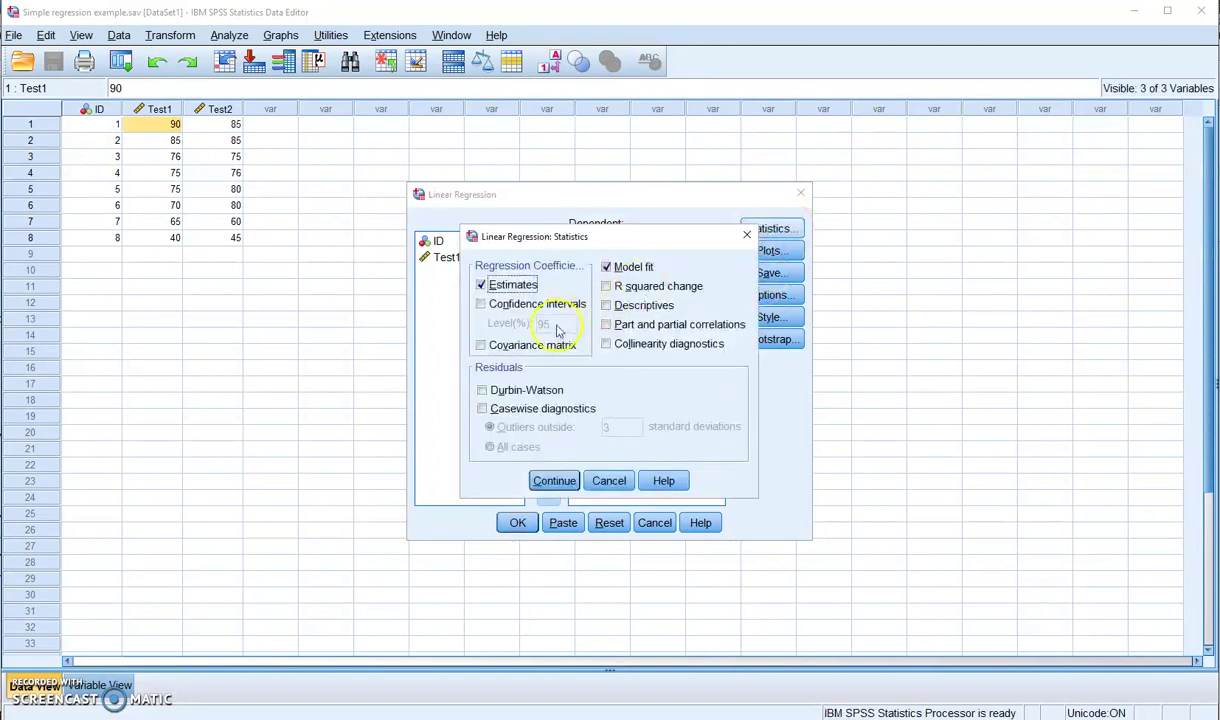
click(612, 306)
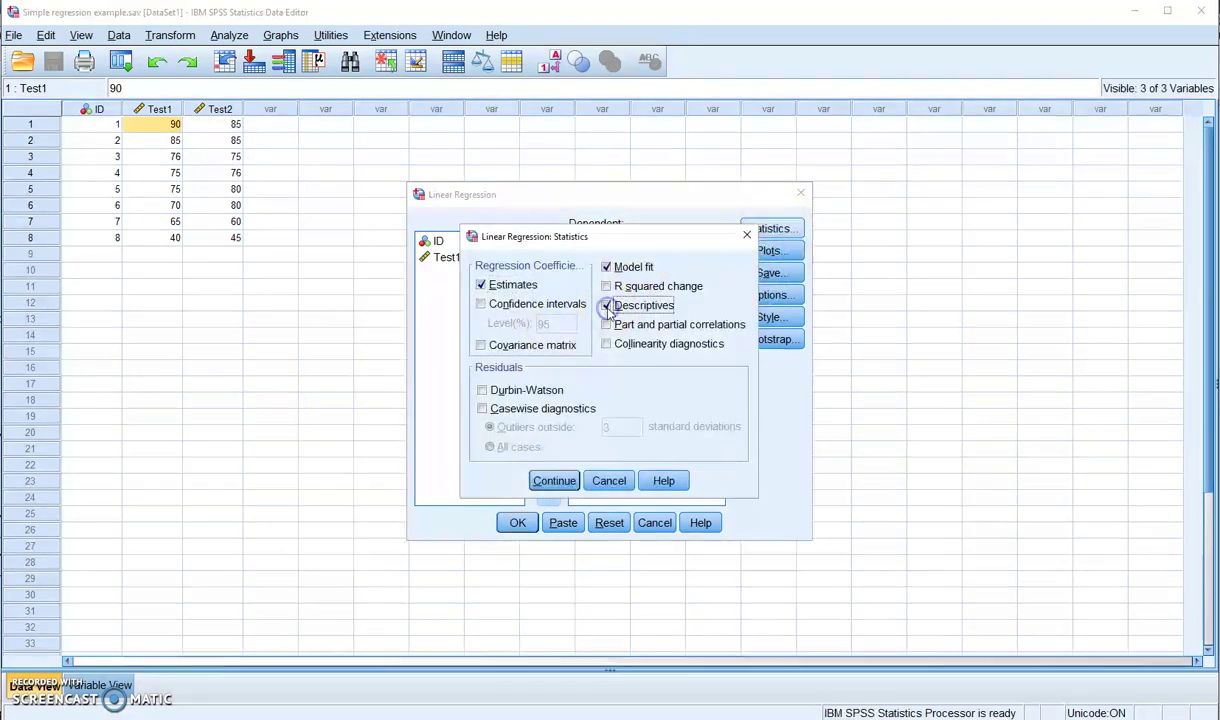
click(553, 480)
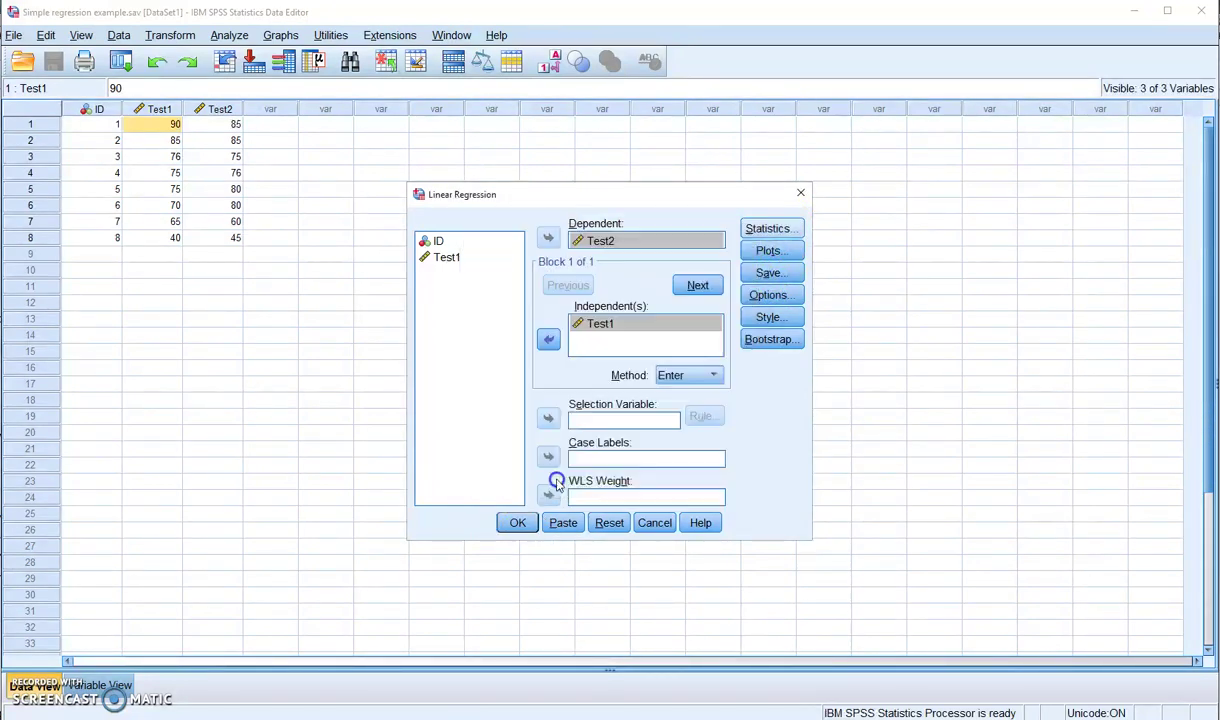
Step: Run the regression and review Descriptive Statistics, Correlations (r = .939) and Model Summary tables
click(511, 524)
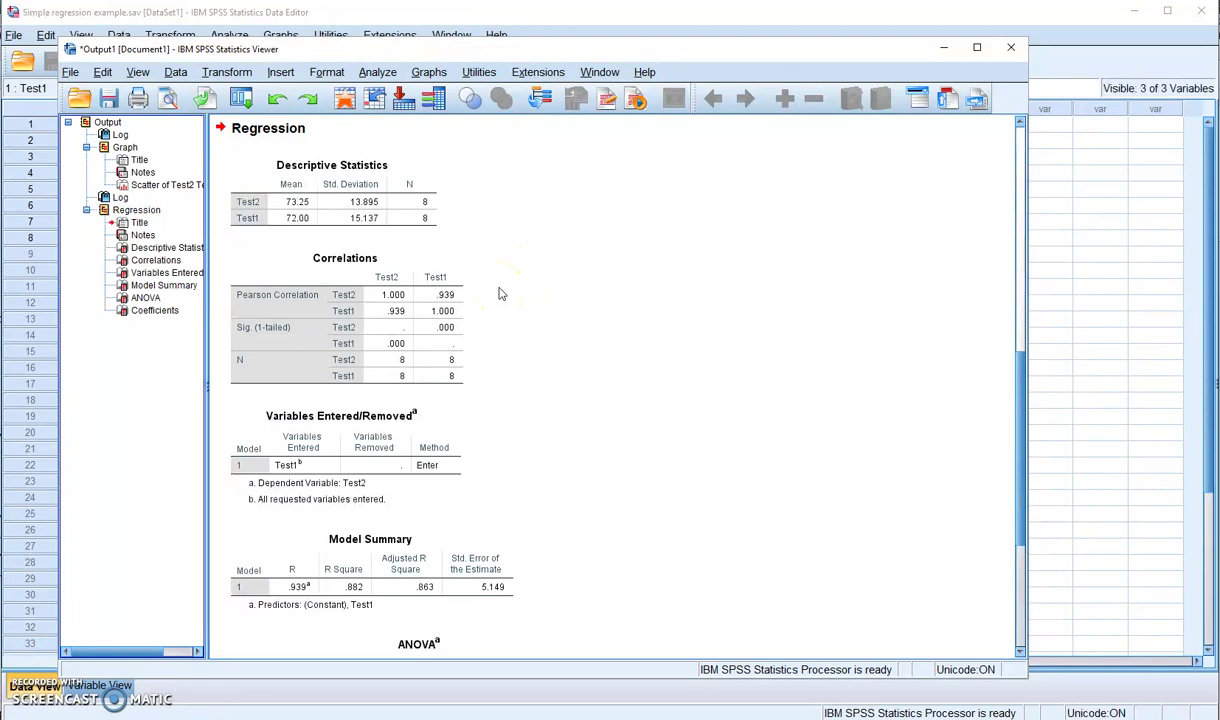
click(436, 298)
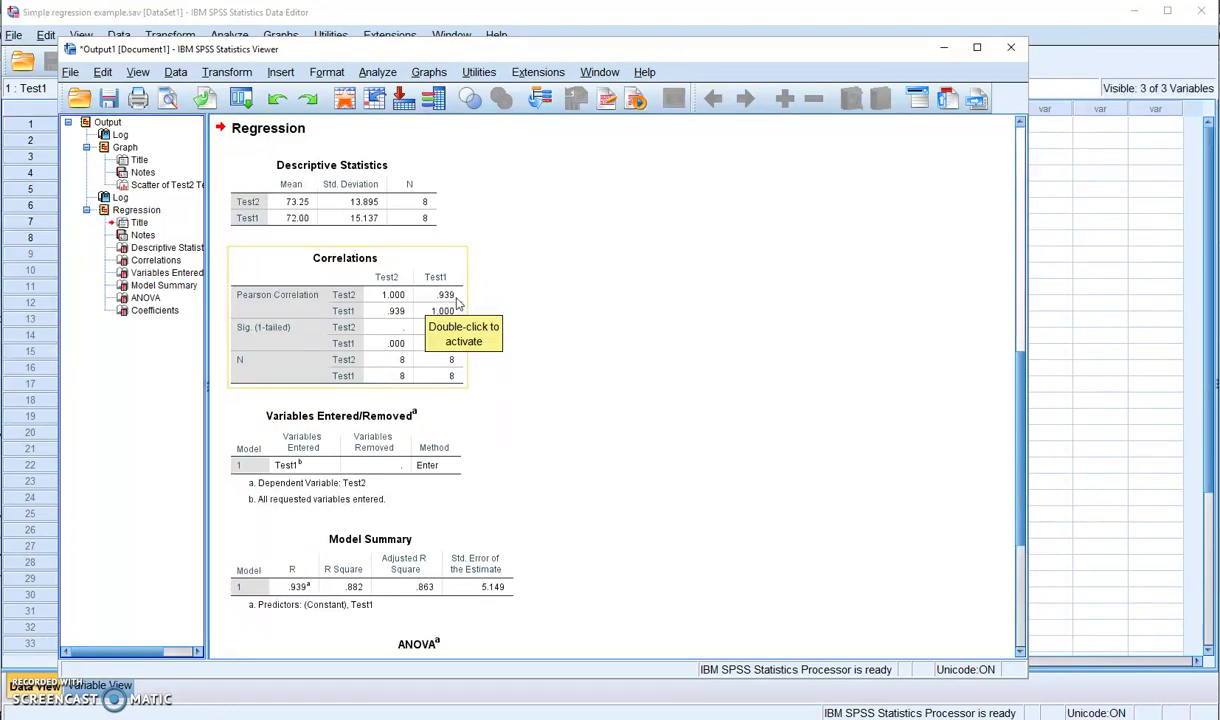
click(525, 410)
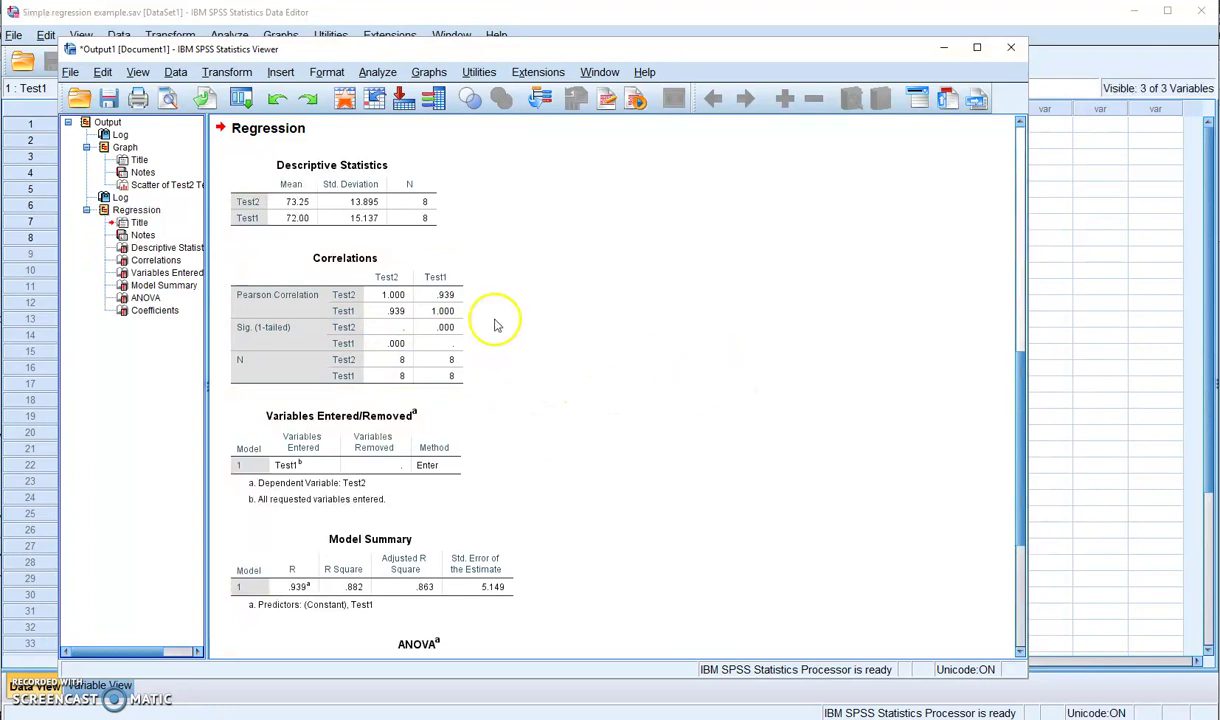
Step: Minimize and restore the output viewer to show the ANOVA and Coefficients tables
click(305, 716)
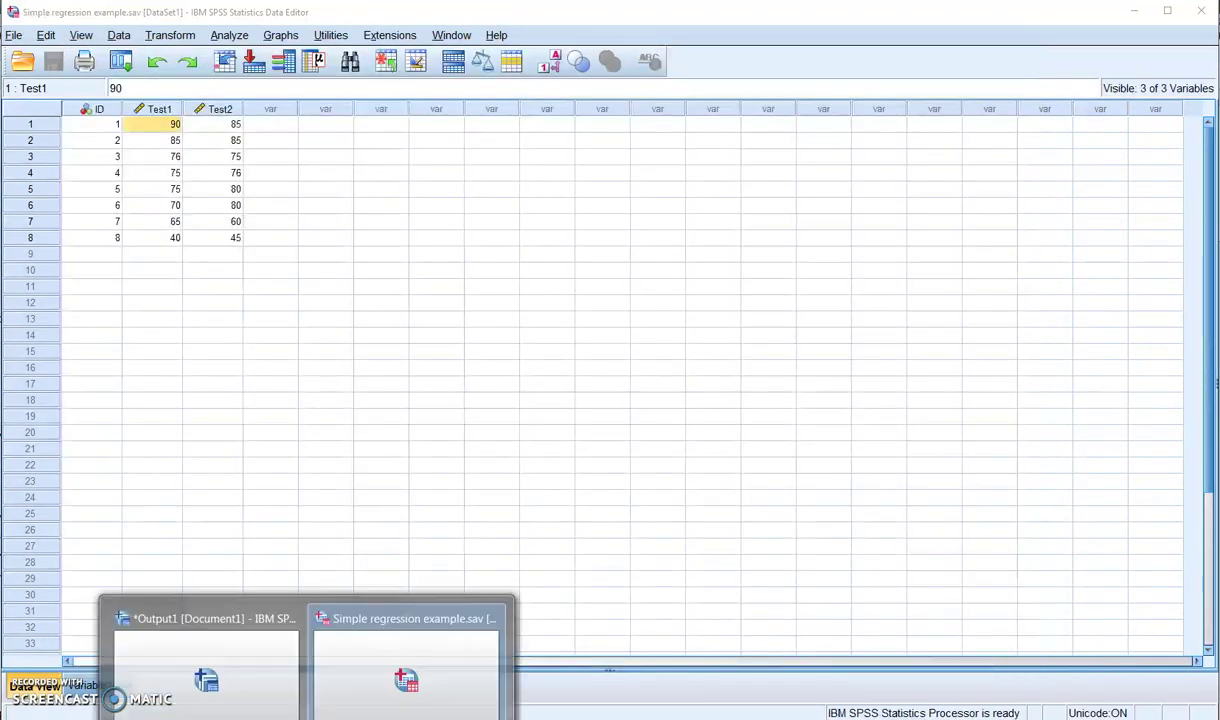
click(250, 668)
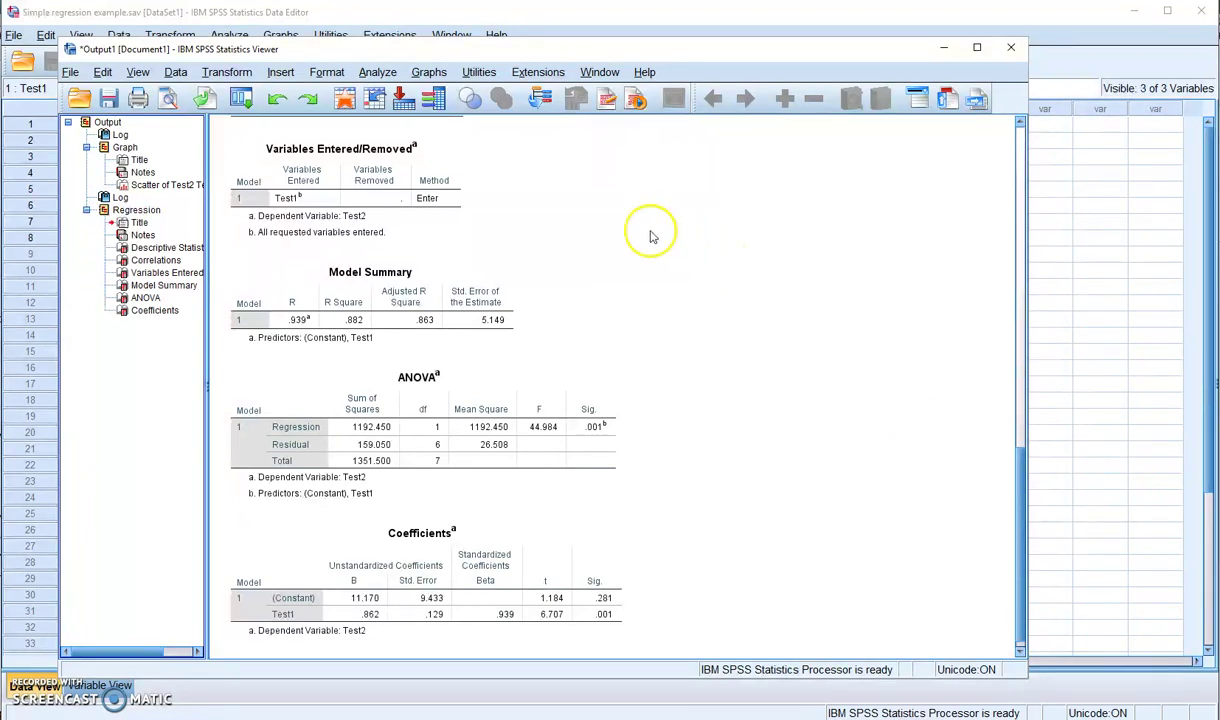
click(423, 248)
click(322, 325)
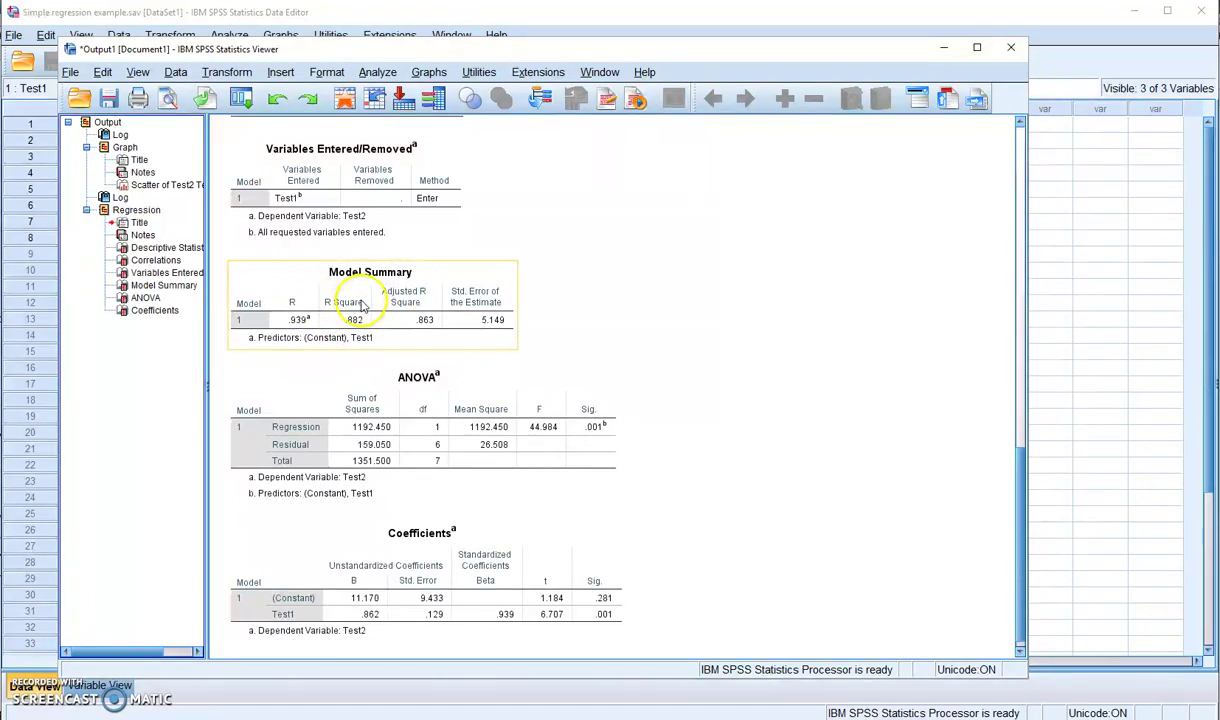
click(417, 238)
click(350, 285)
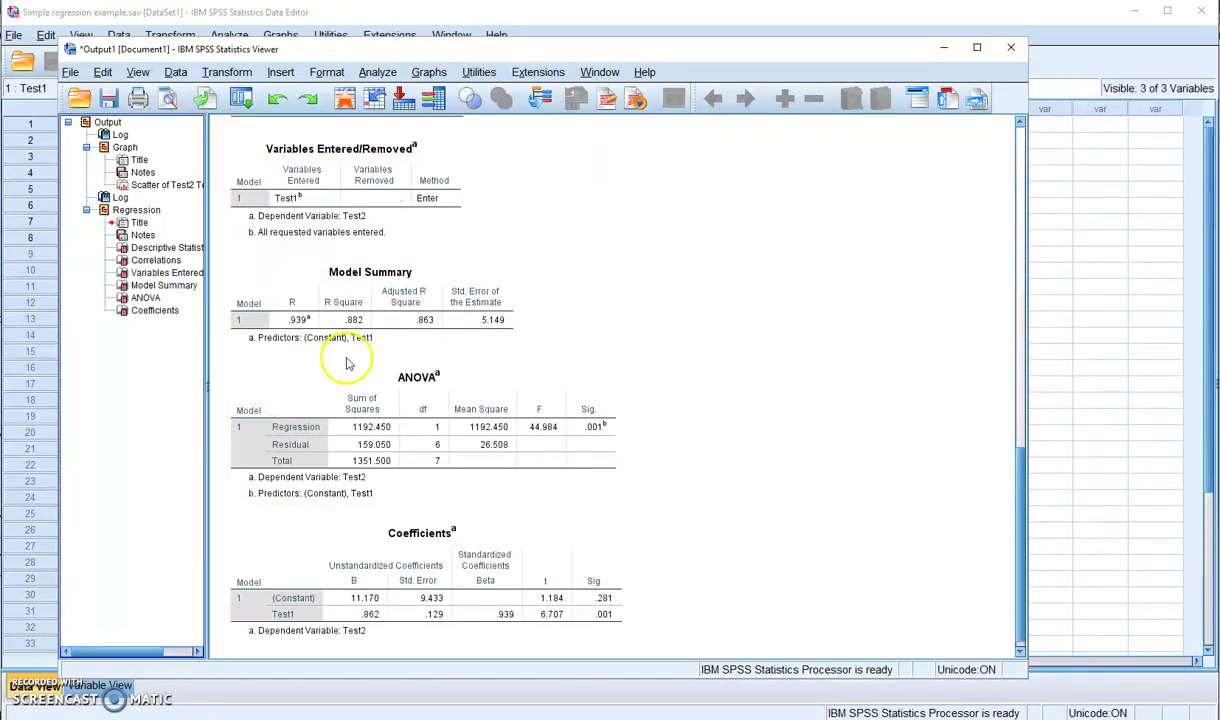
click(350, 320)
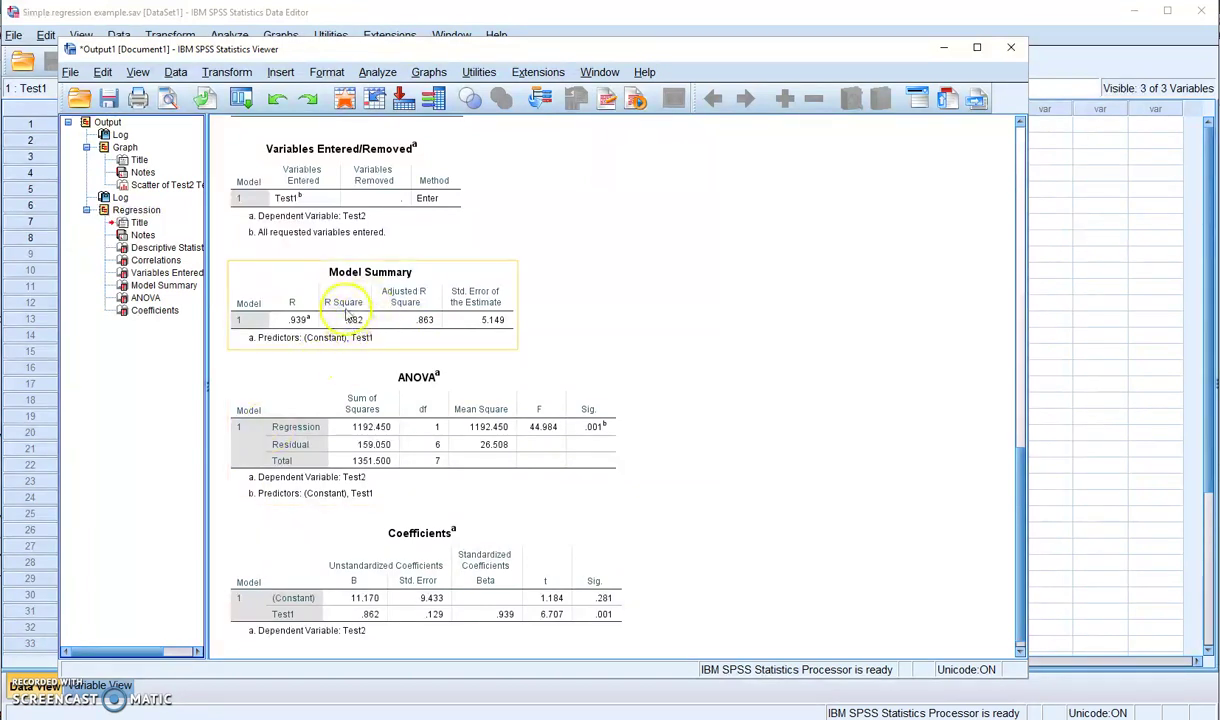
click(400, 380)
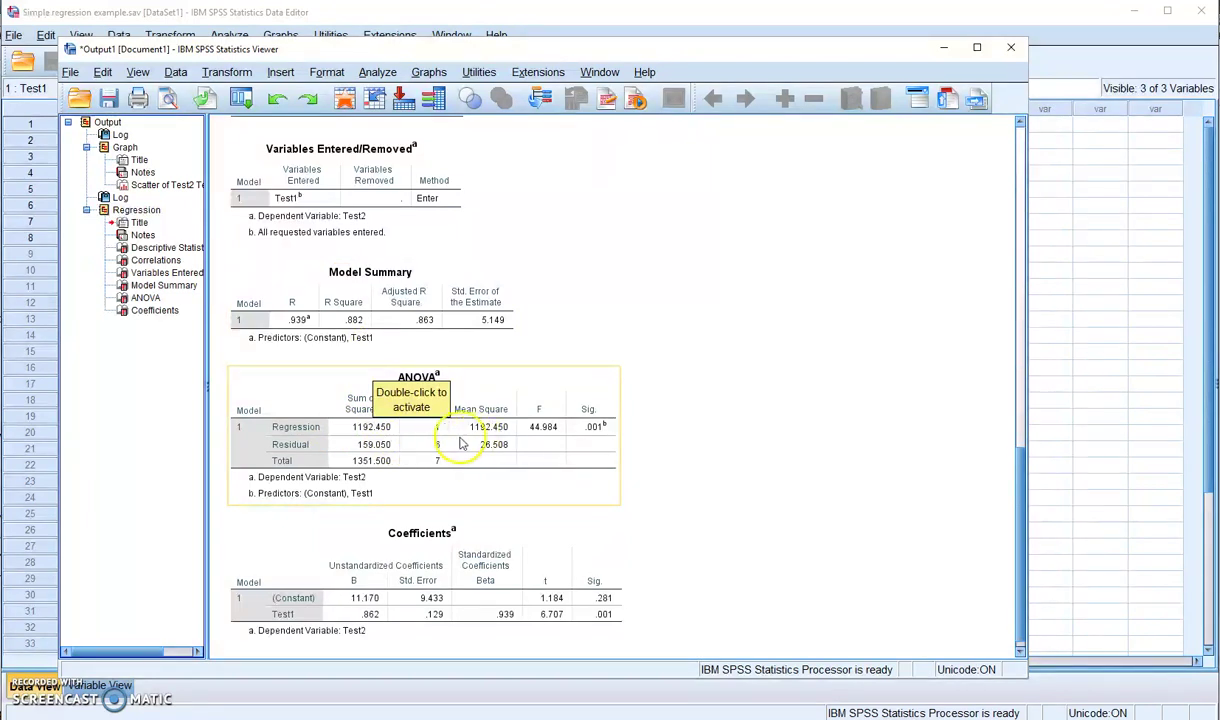
click(305, 320)
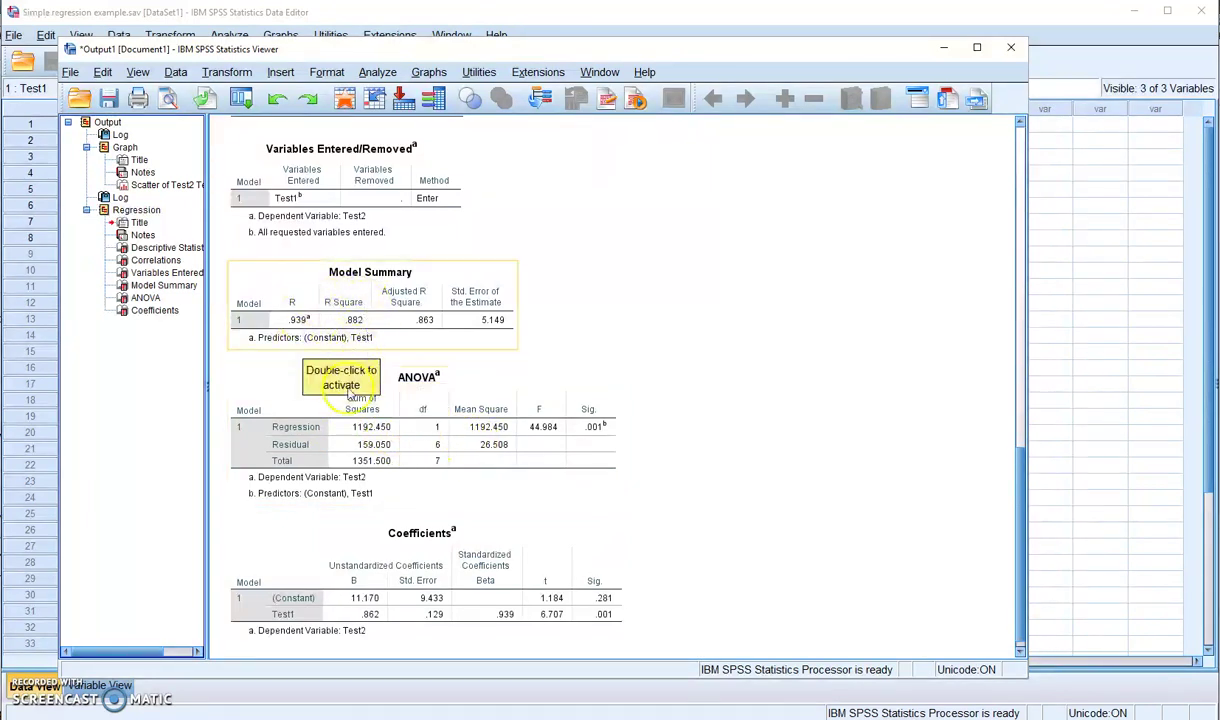
click(355, 405)
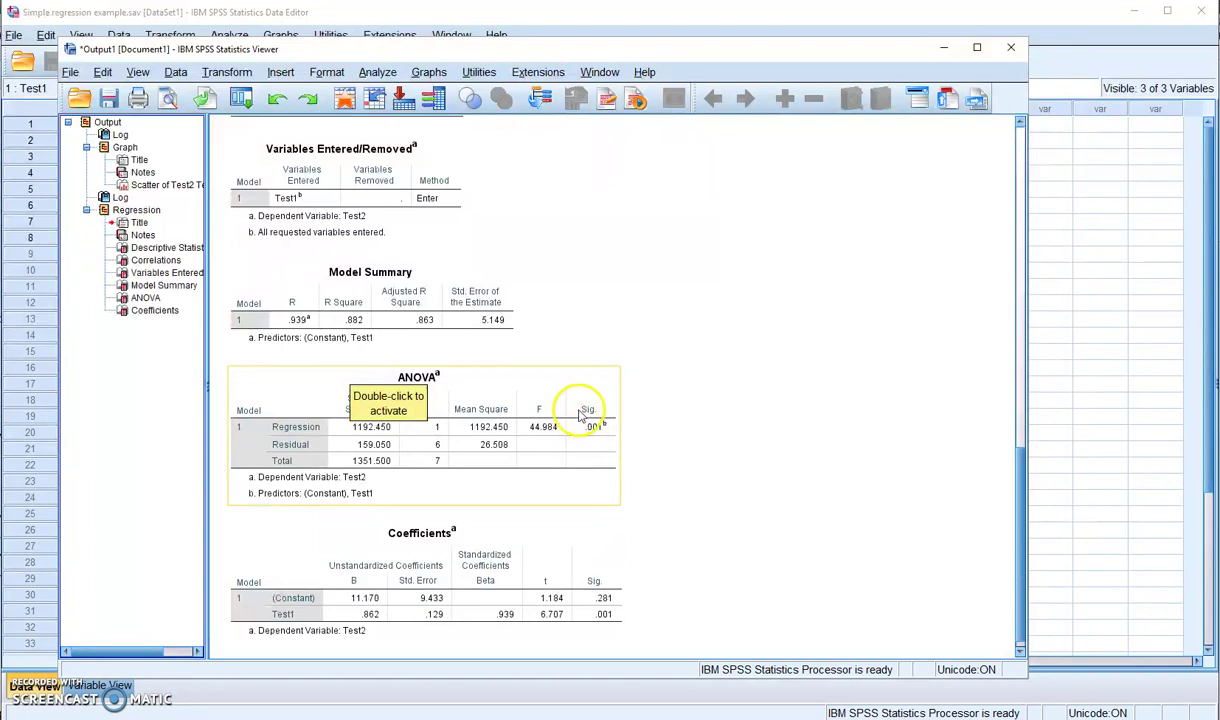
click(478, 345)
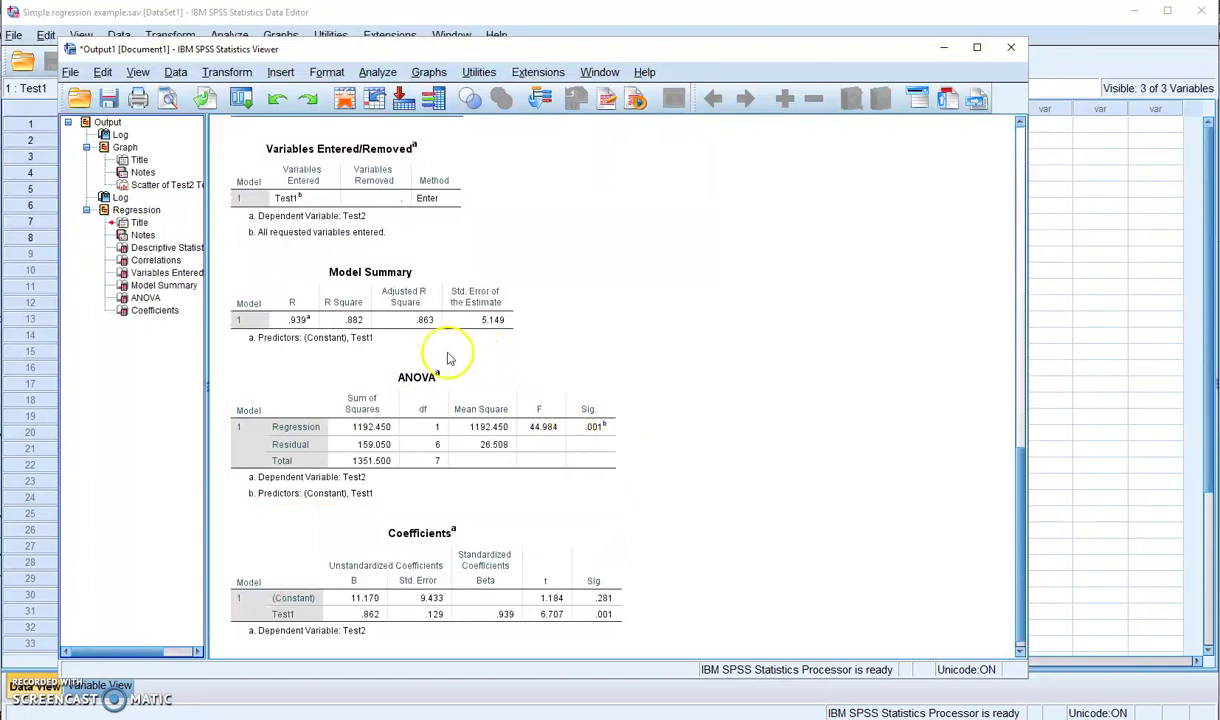
click(390, 320)
click(331, 375)
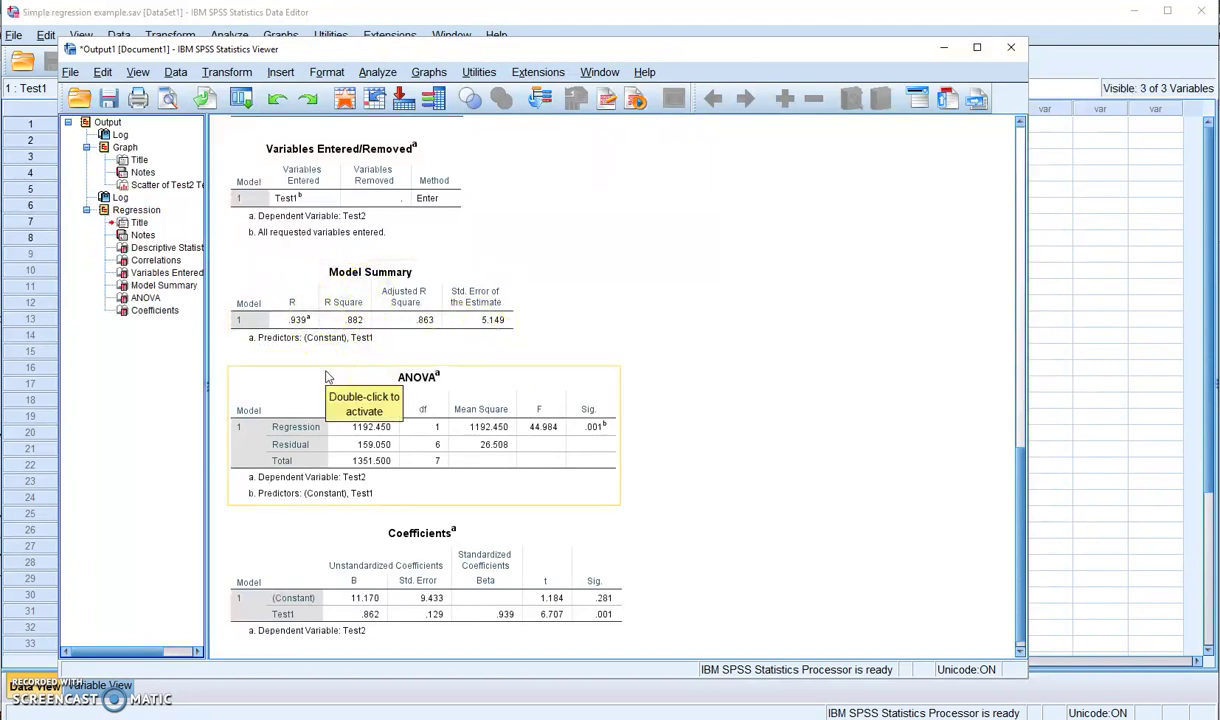
click(250, 522)
click(222, 532)
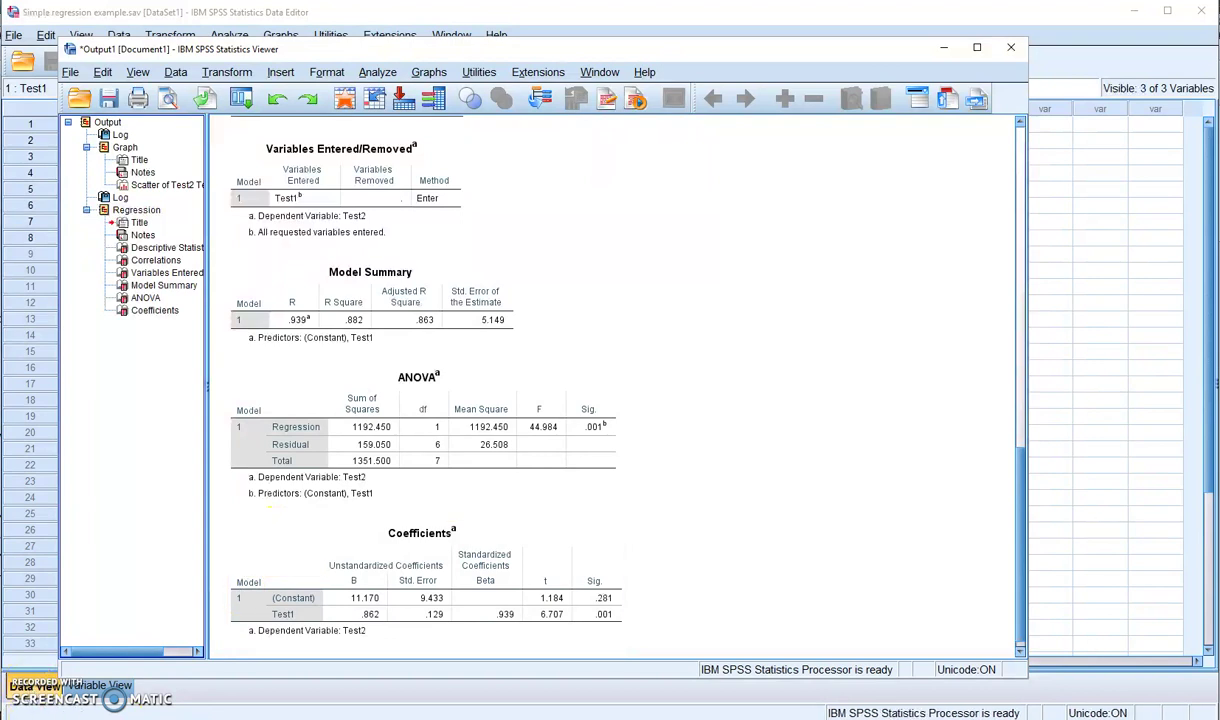
click(252, 606)
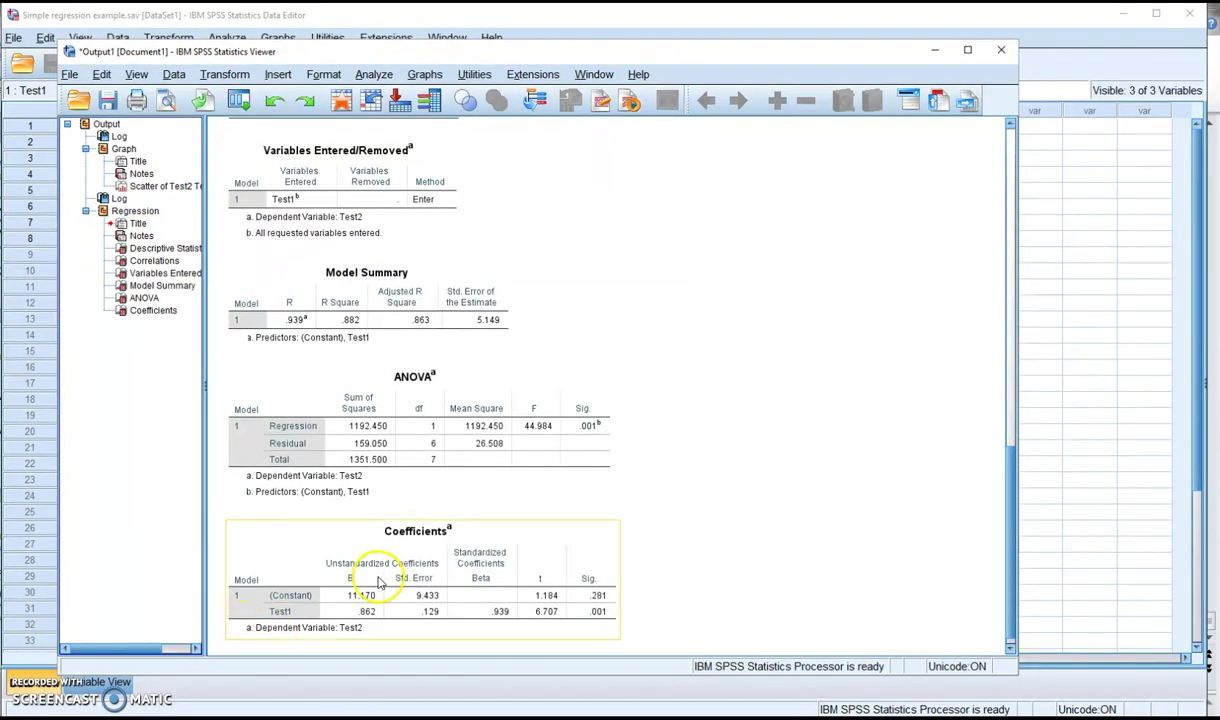
click(440, 490)
click(421, 537)
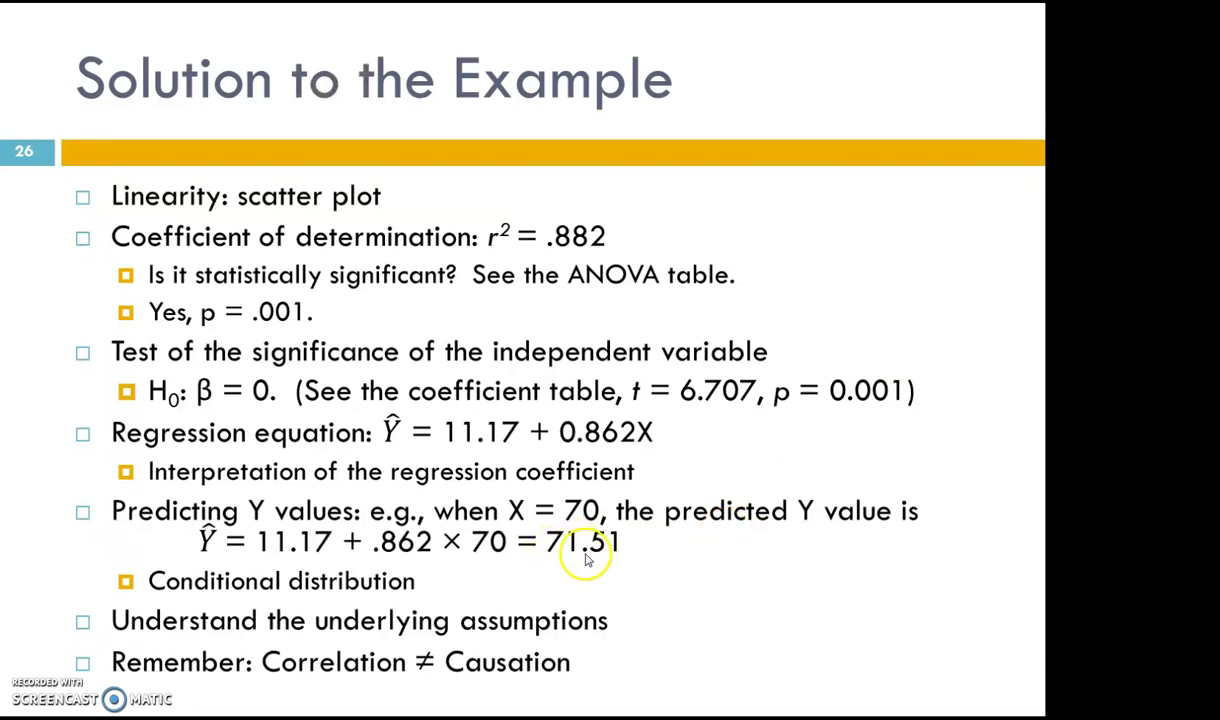
Step: Switch from the PowerPoint slideshow back to the SPSS Coefficients output
key(alt+Tab)
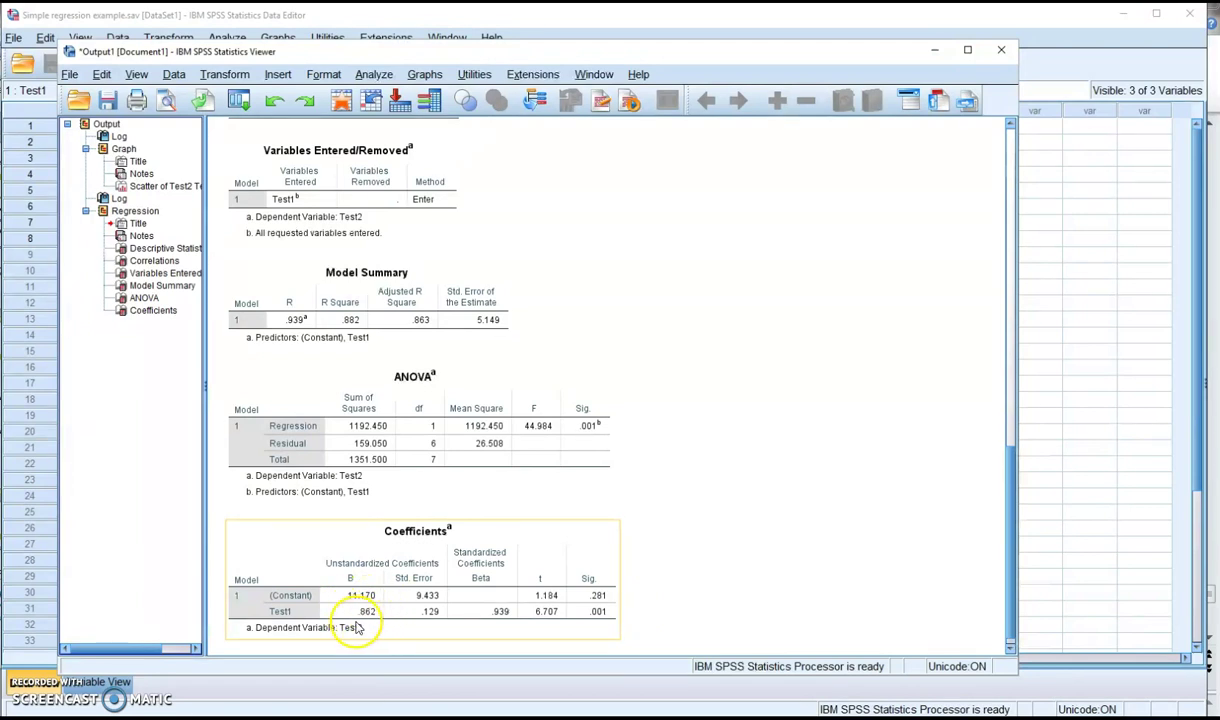
Step: Review the ANOVA and Coefficients tables in the regression output
click(596, 440)
click(765, 293)
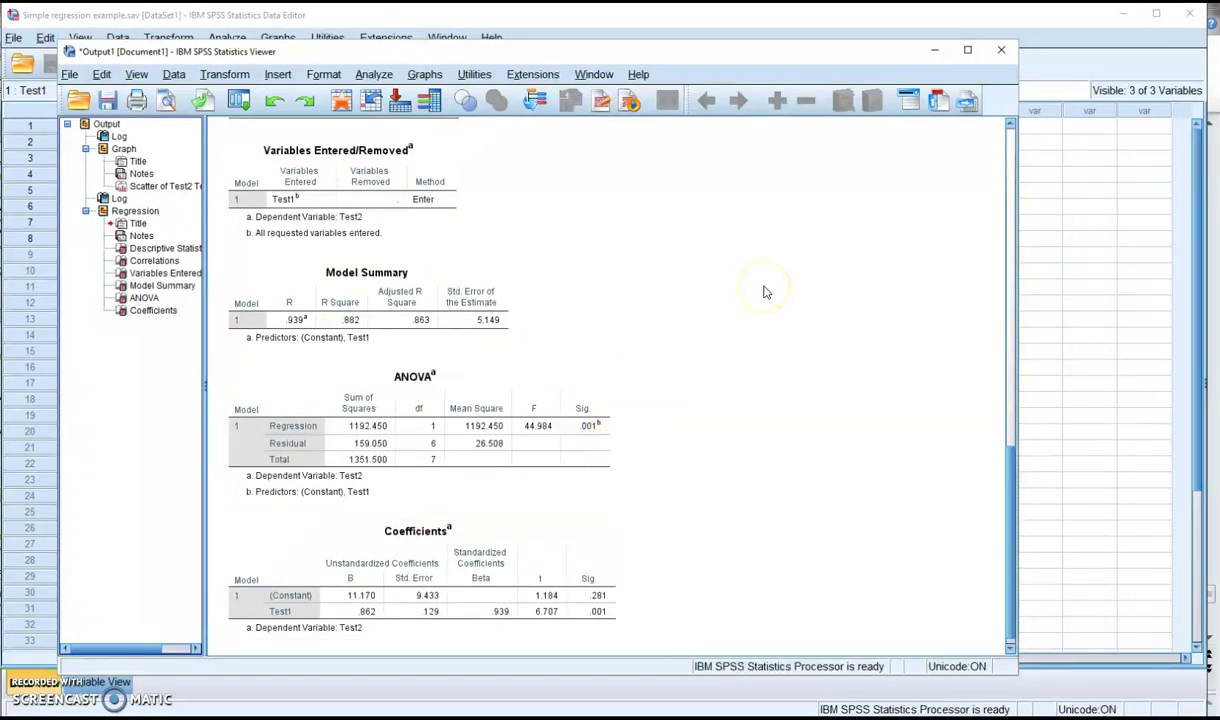
click(588, 445)
click(602, 580)
click(650, 500)
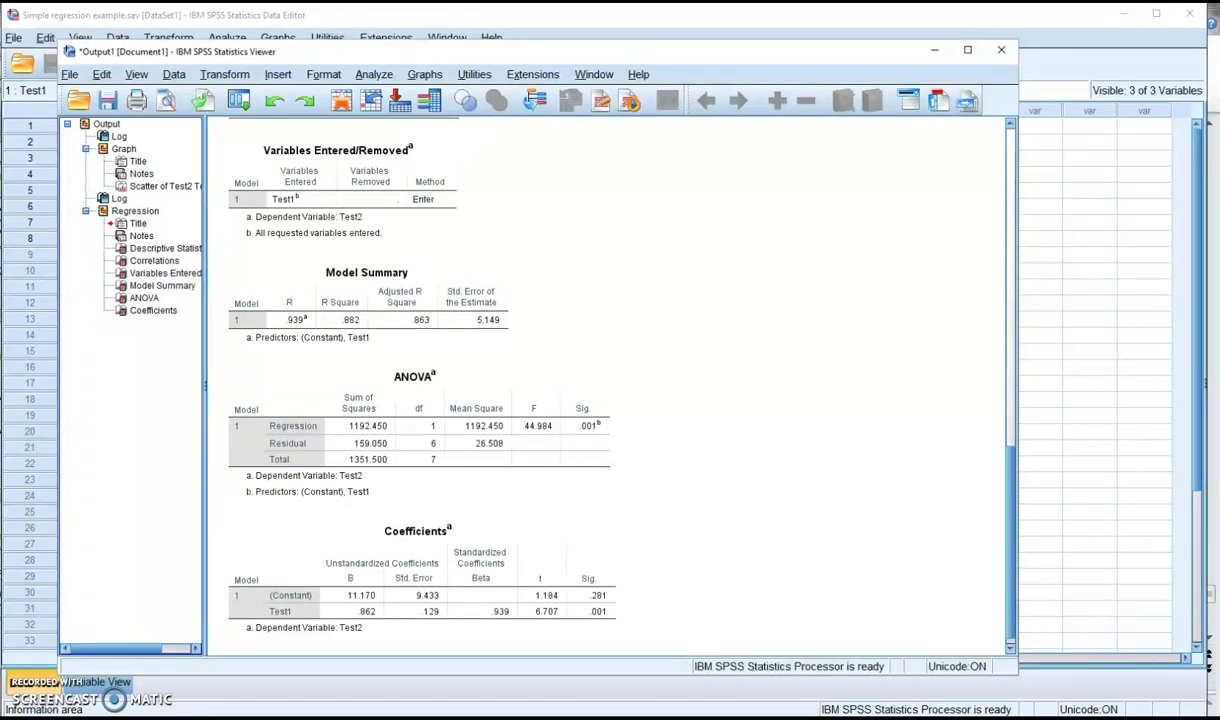
Step: Review the Variables Entered/Removed and Model Summary tables, noting standard error 5.149
click(1088, 222)
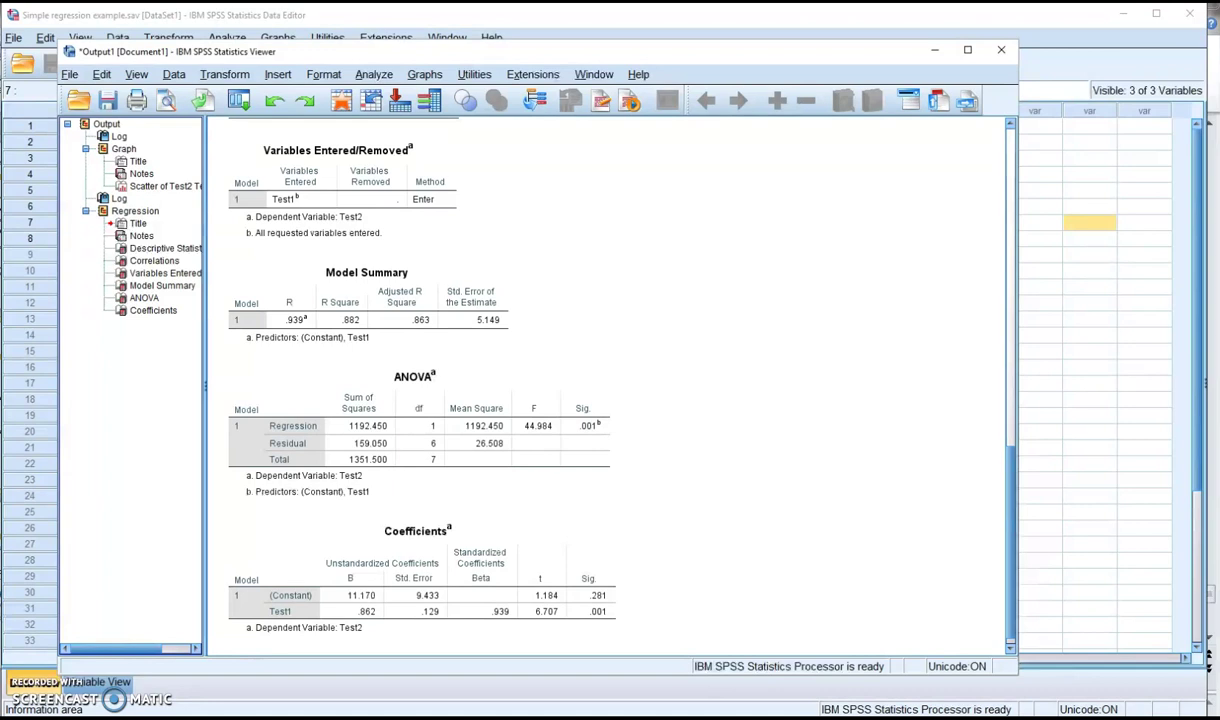
click(420, 233)
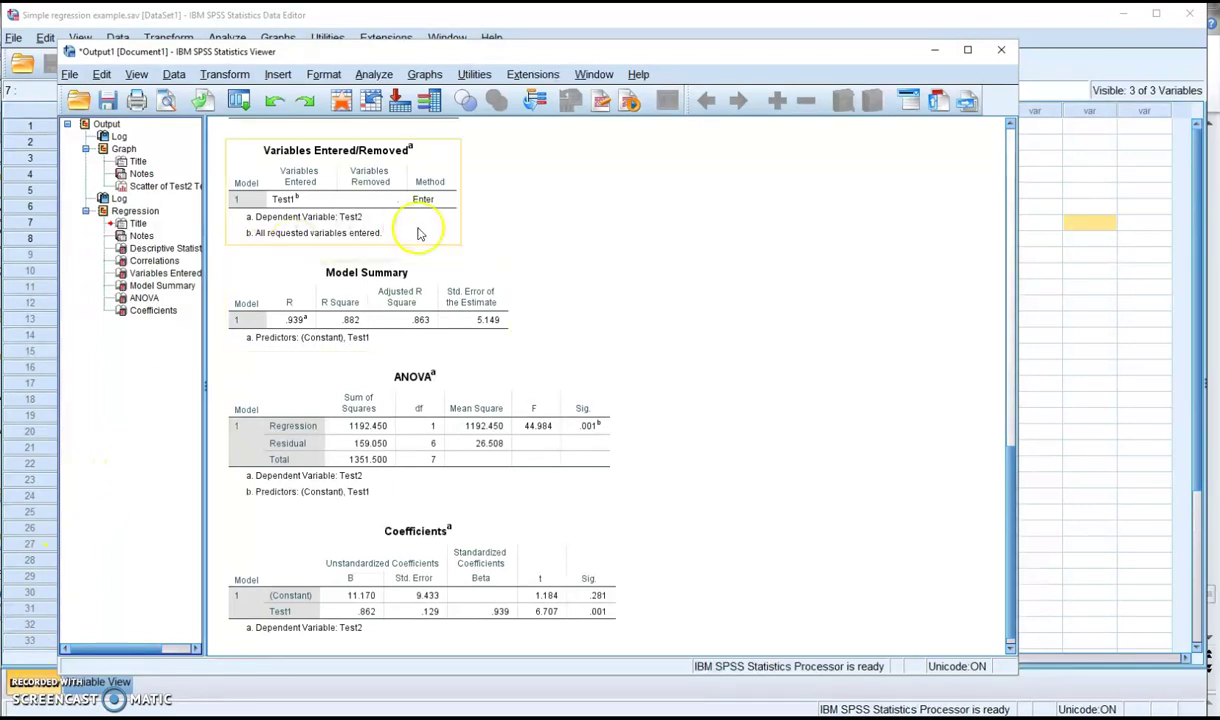
click(496, 286)
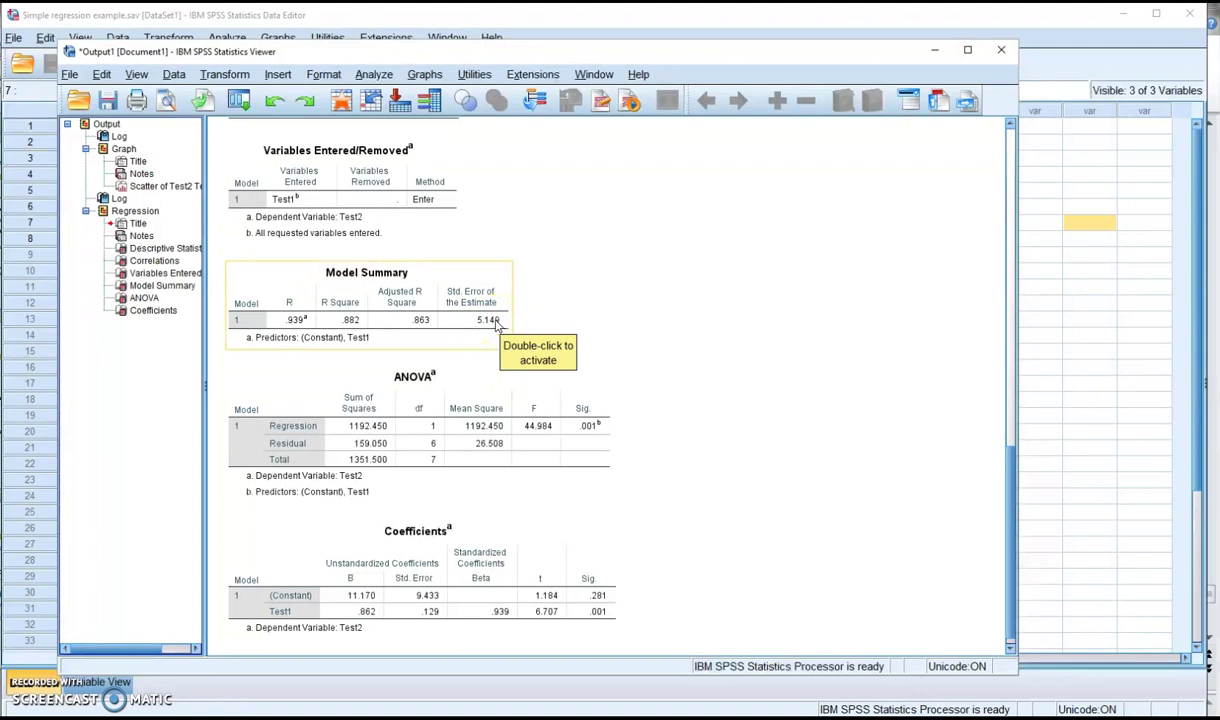
click(575, 338)
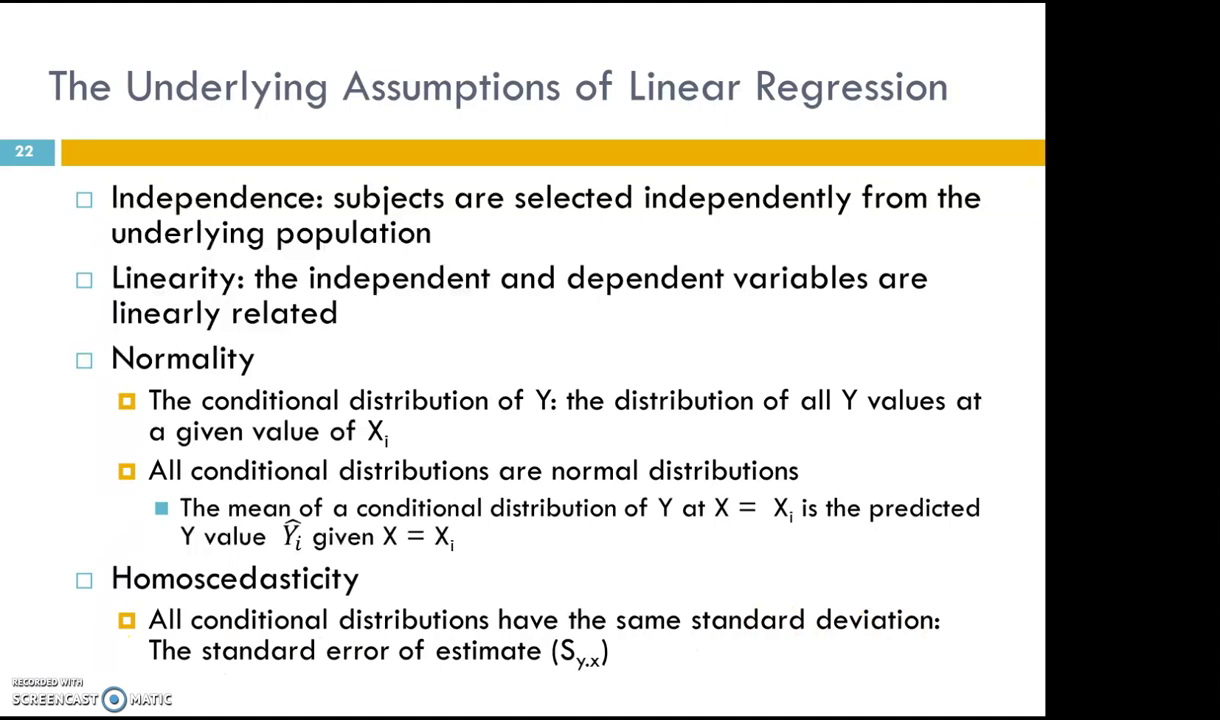
Step: Switch to the PowerPoint slide on the underlying assumptions of linear regression
key(alt+Tab)
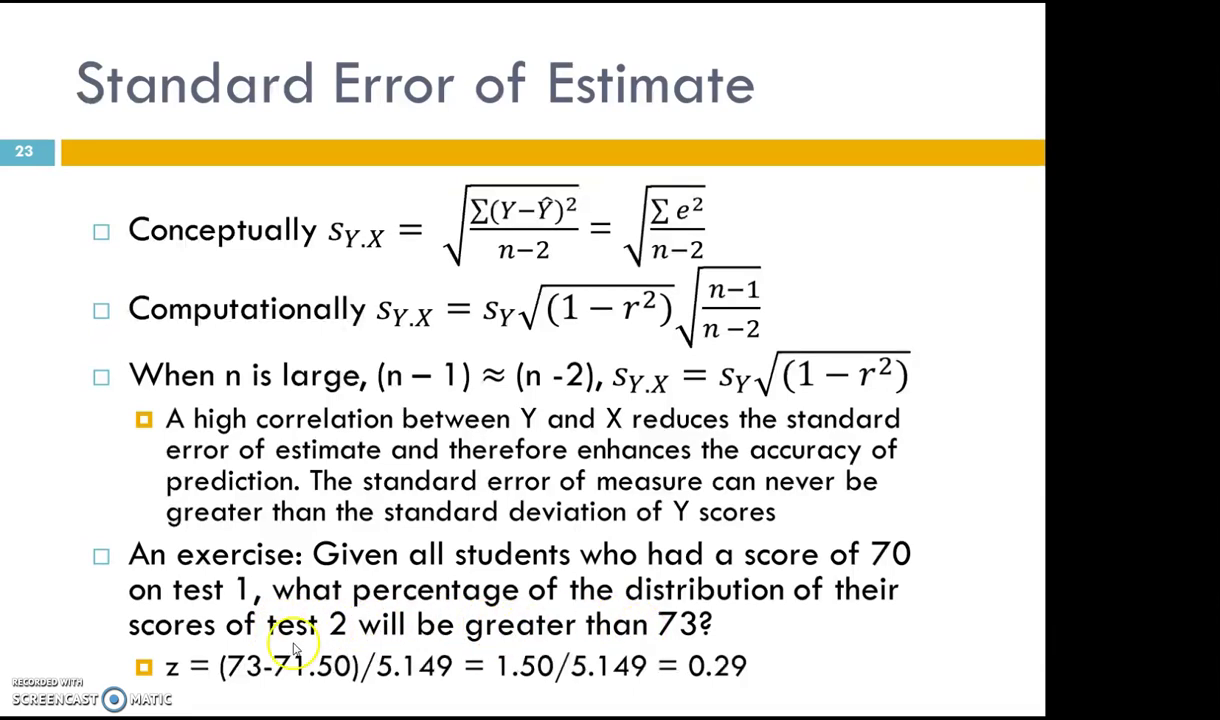
Step: Switch from the slideshow to the Excel normal-curve workbook for X = 70
key(alt+Tab)
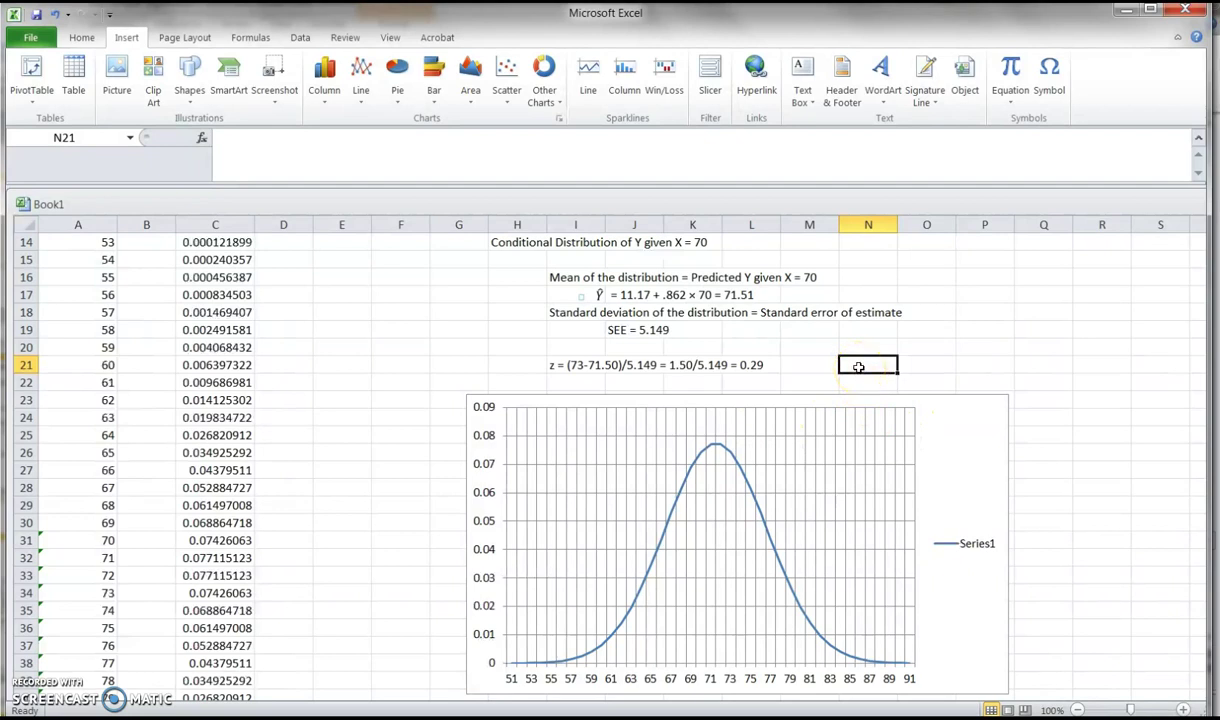
Step: Enter .386 in cell N21 beside the z = 0.29 calculation
text(.386)
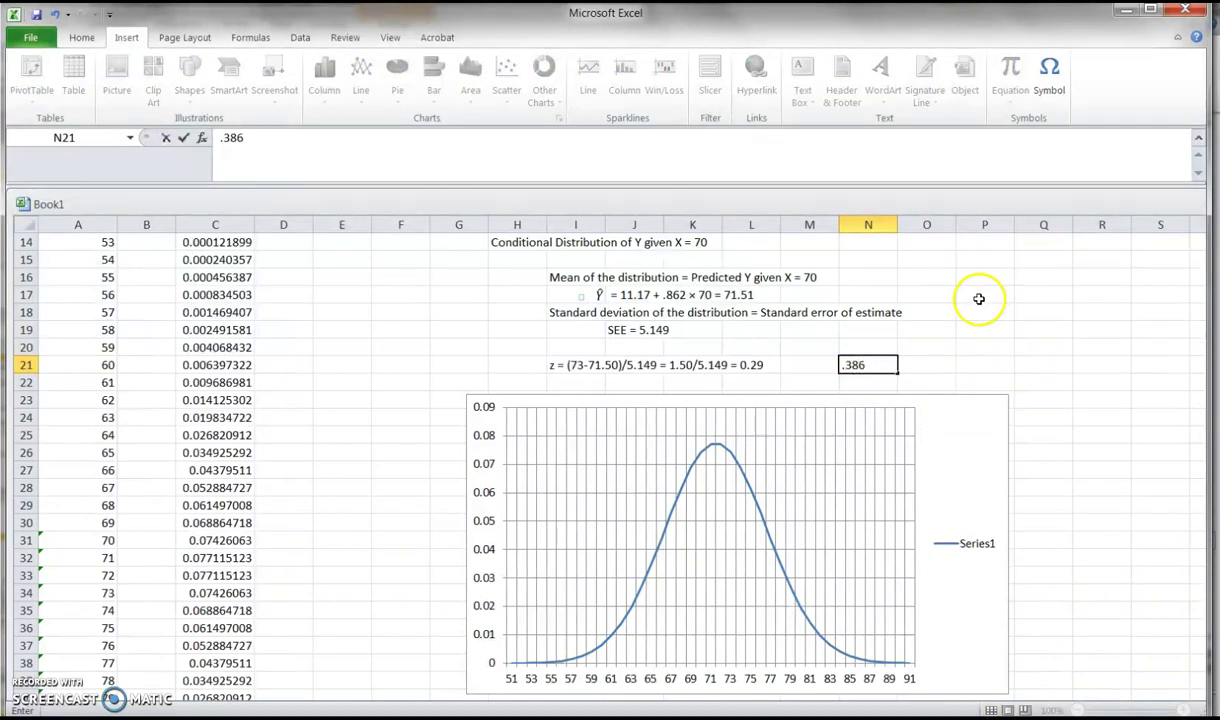
click(930, 362)
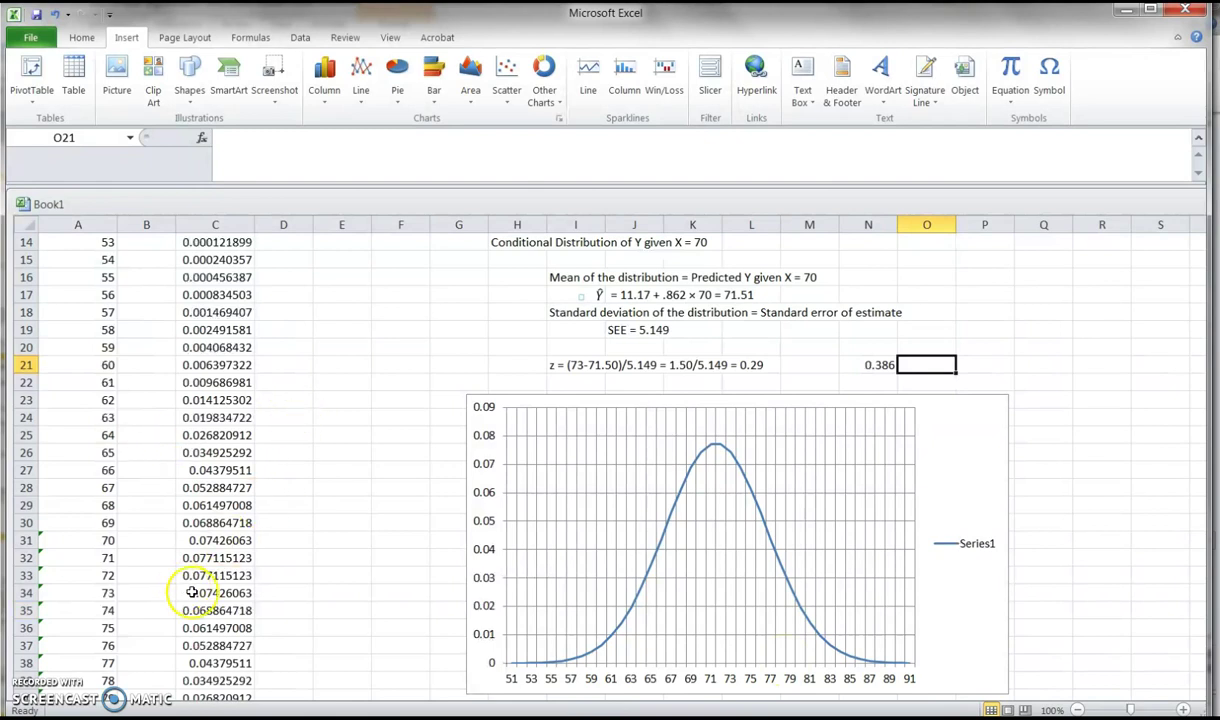
mouse_move(303, 712)
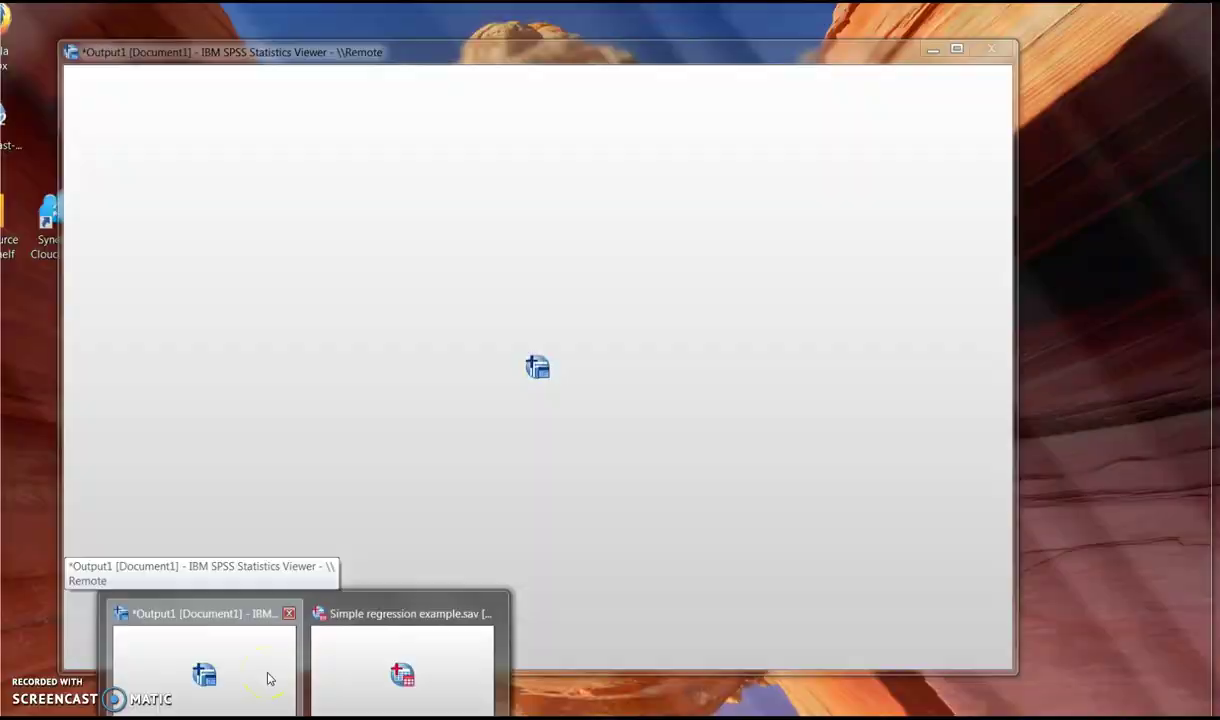
Step: Bring the Output1 viewer with the Test2-on-Test1 regression tables in front of the Excel workbook
click(268, 679)
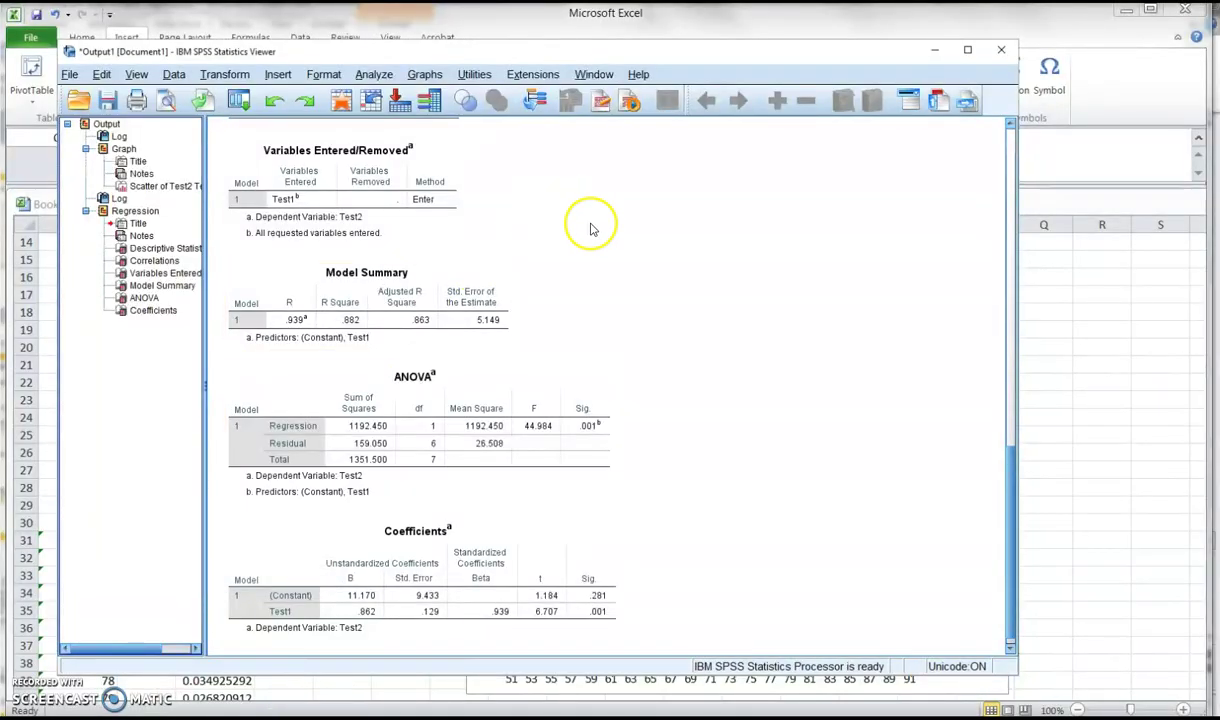